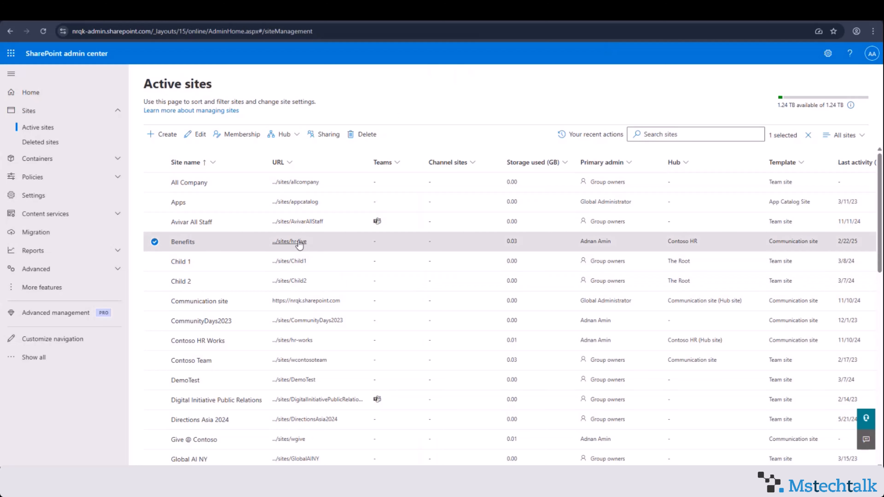
- Open the Benefits site from the active sites, expand its site owners under site permissions, and go to the advanced permissions settings
click(282, 241)
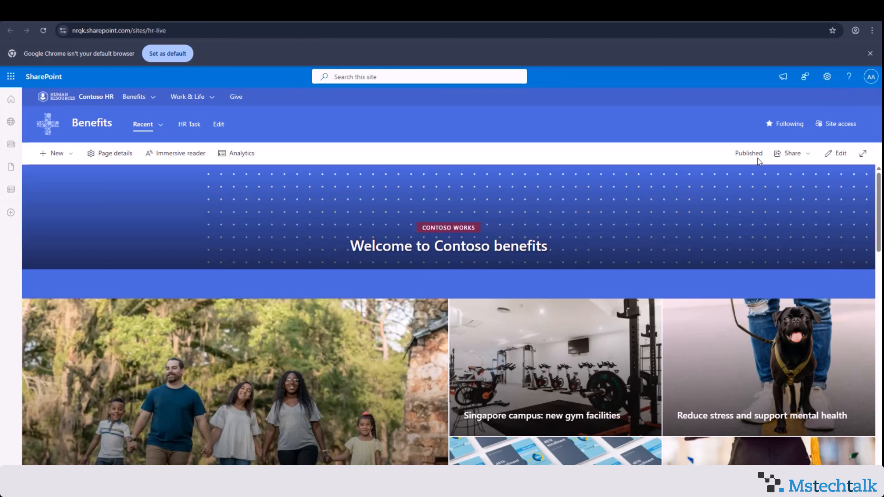
click(826, 78)
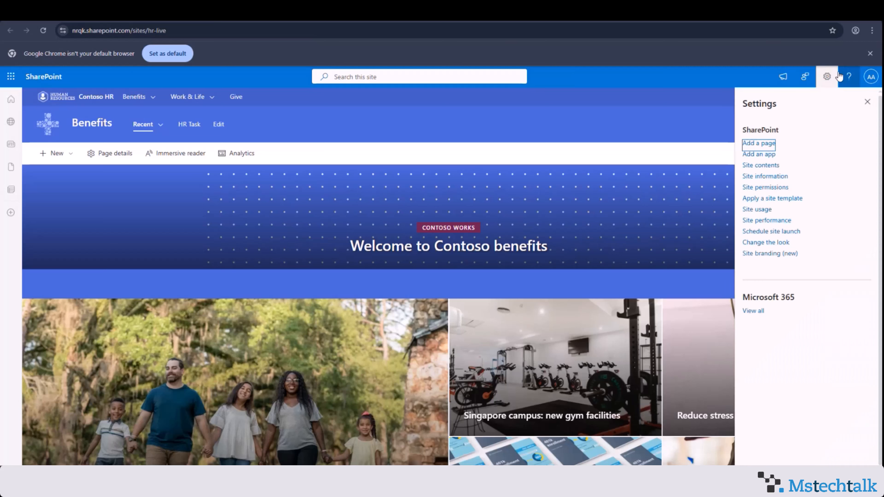
click(764, 187)
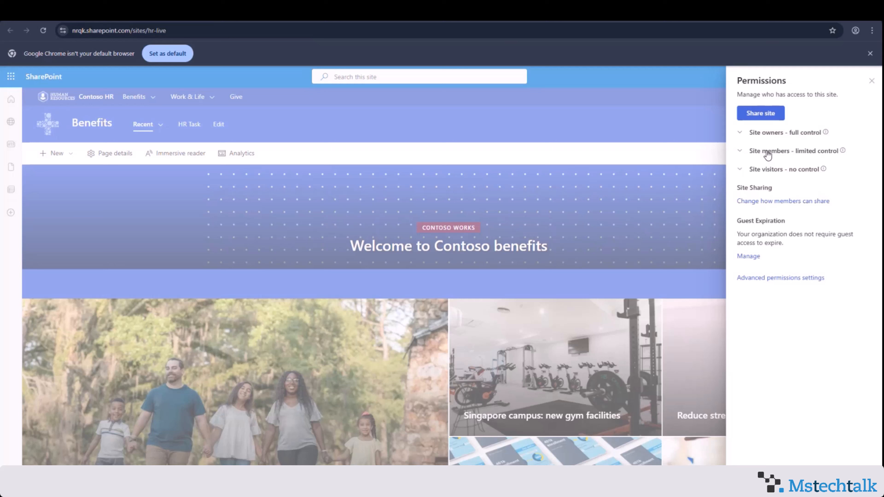
click(744, 138)
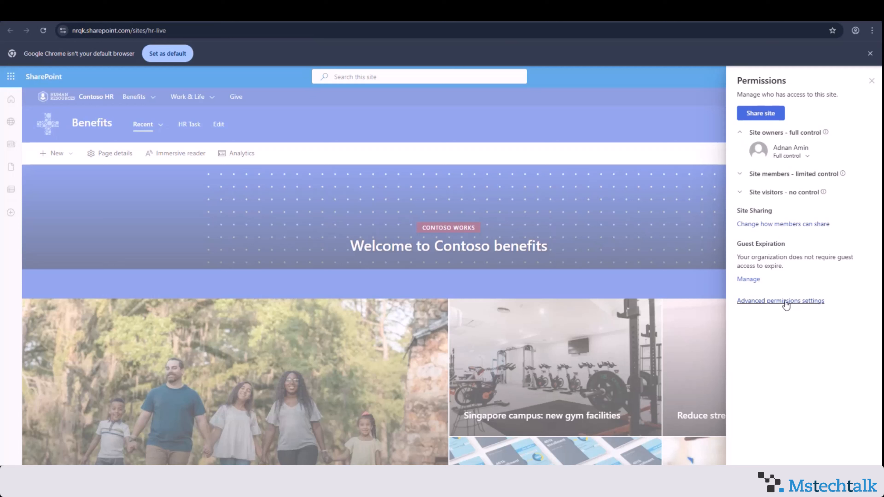
click(786, 305)
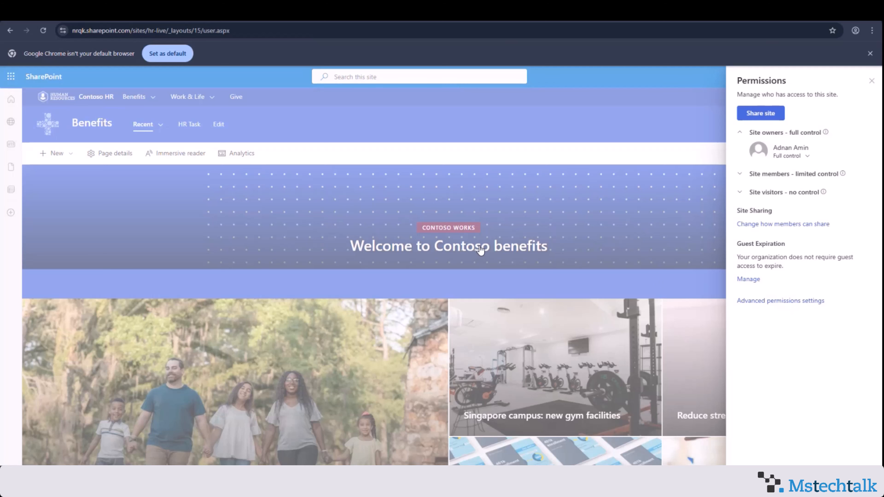
click(774, 303)
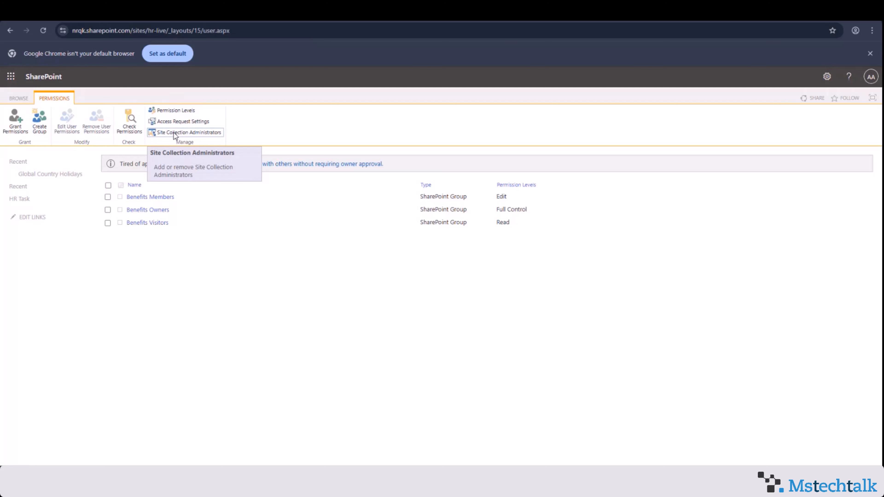
- View the Benefits site's Site Collection Administrators and leave them without making changes
click(204, 132)
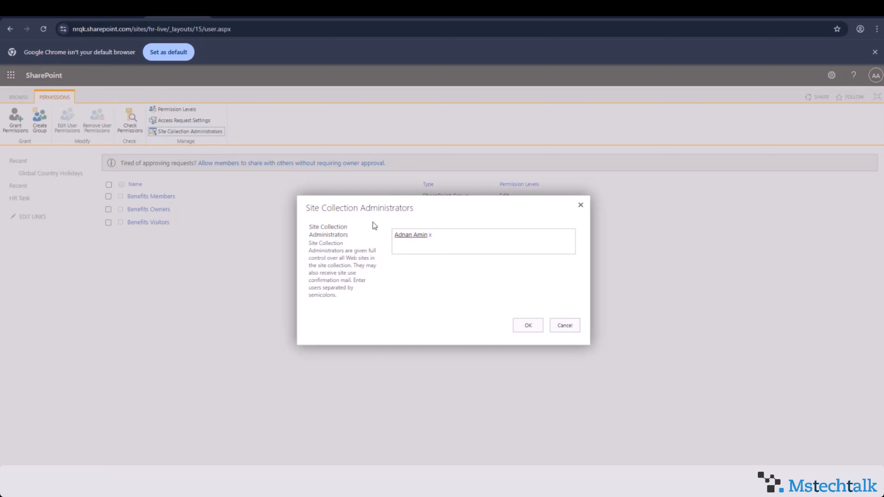
click(570, 328)
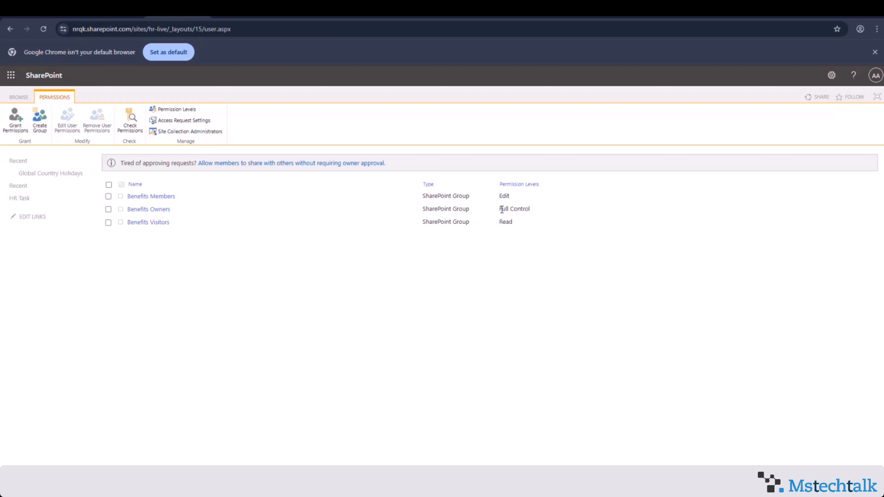
drag(509, 209, 502, 210)
- Review which permission levels can be assigned to the Benefits Owners group and leave without saving
click(108, 209)
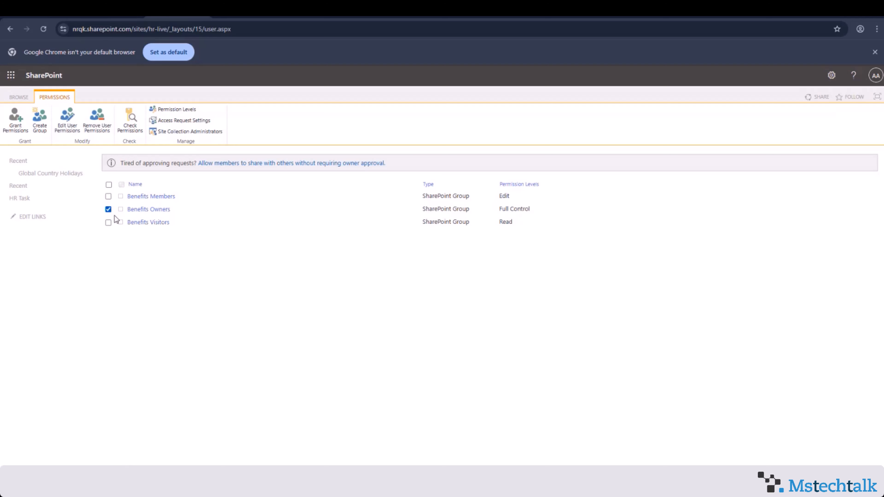
click(109, 209)
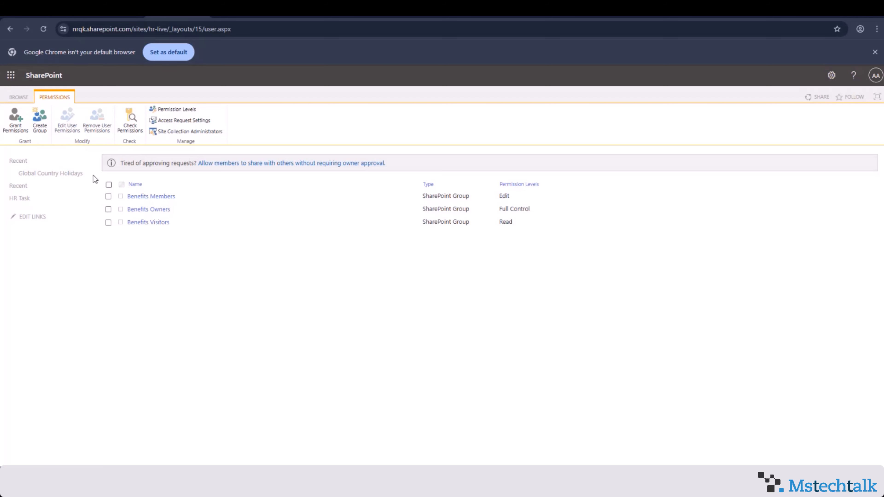
click(108, 209)
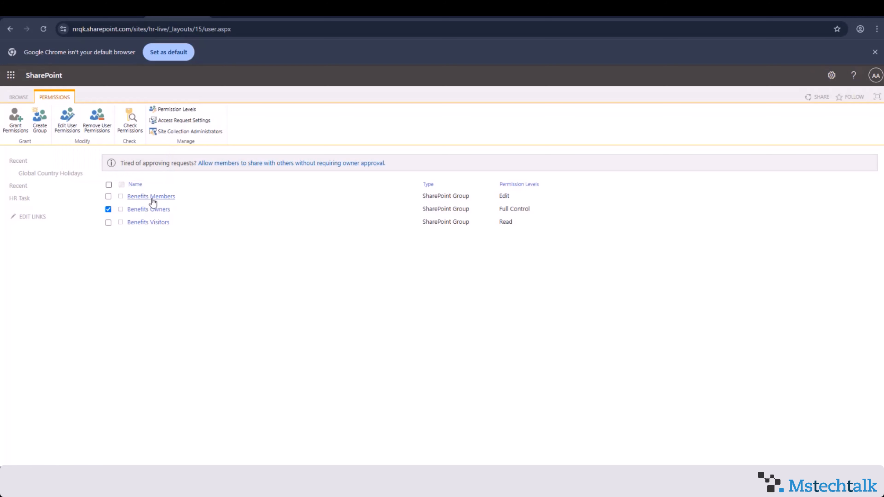
click(108, 222)
click(108, 223)
click(73, 134)
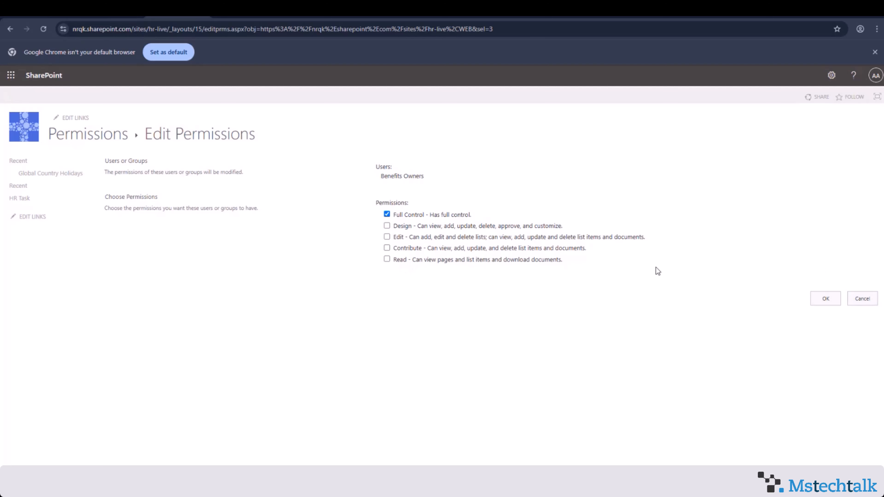
click(864, 299)
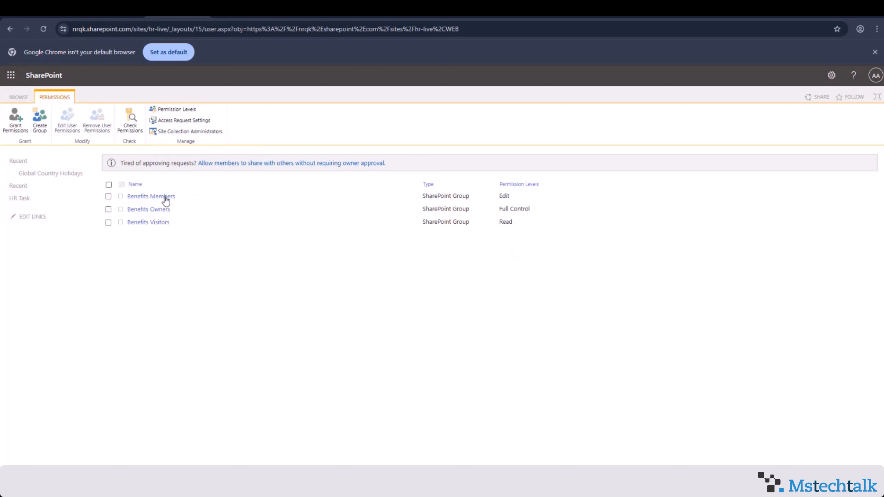
- Examine the list, site and personal permissions included in the site's Full Control permission level, and return to the permission levels list
click(176, 111)
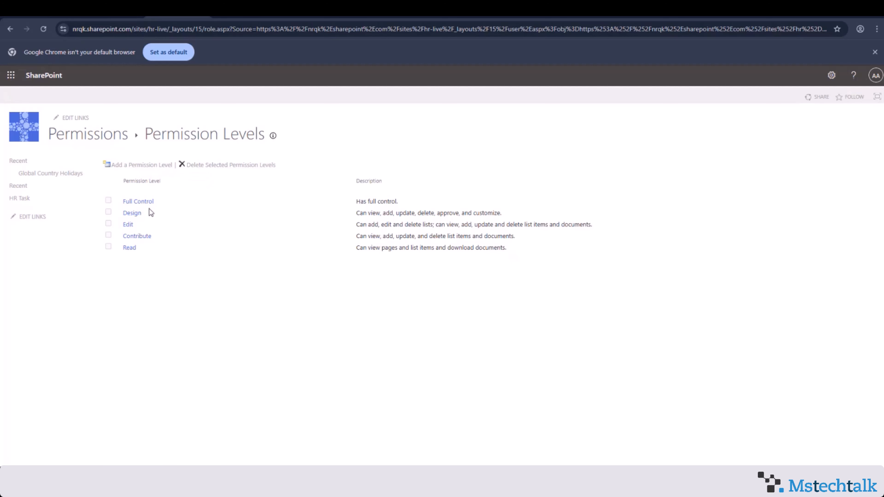
click(140, 202)
scroll(331, 288, down, 3)
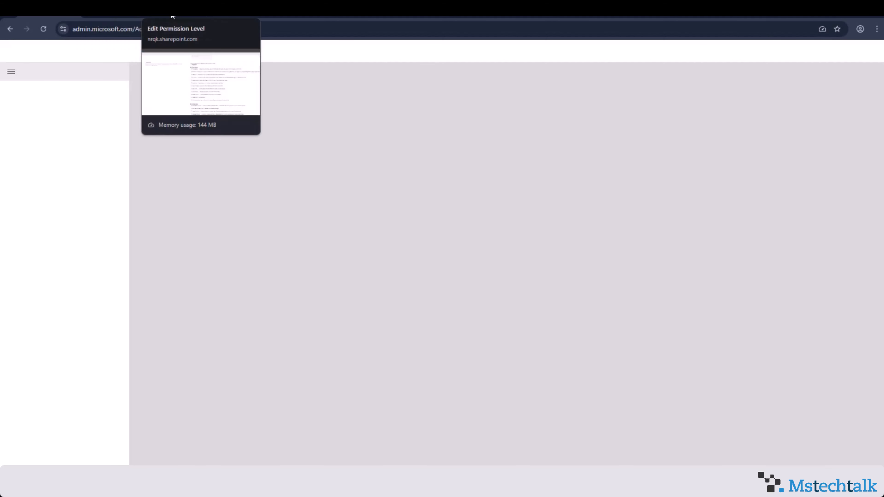
click(172, 15)
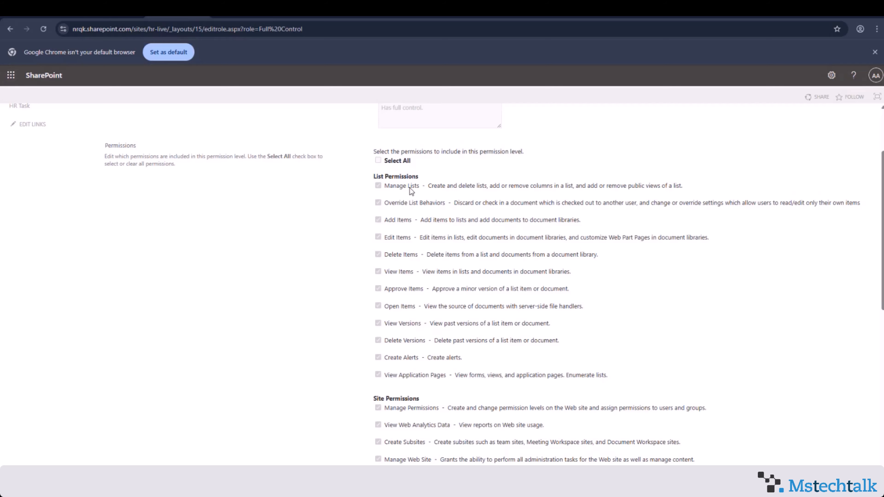
scroll(381, 320, down, 7)
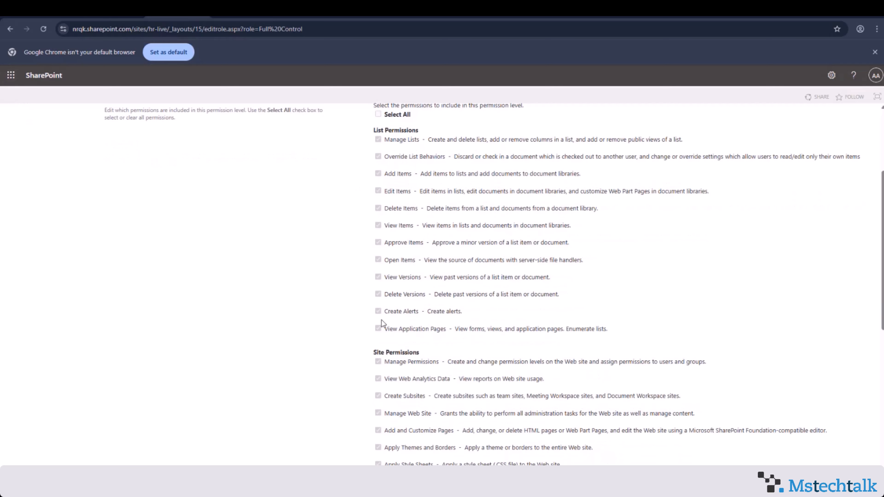
scroll(392, 275, down, 1)
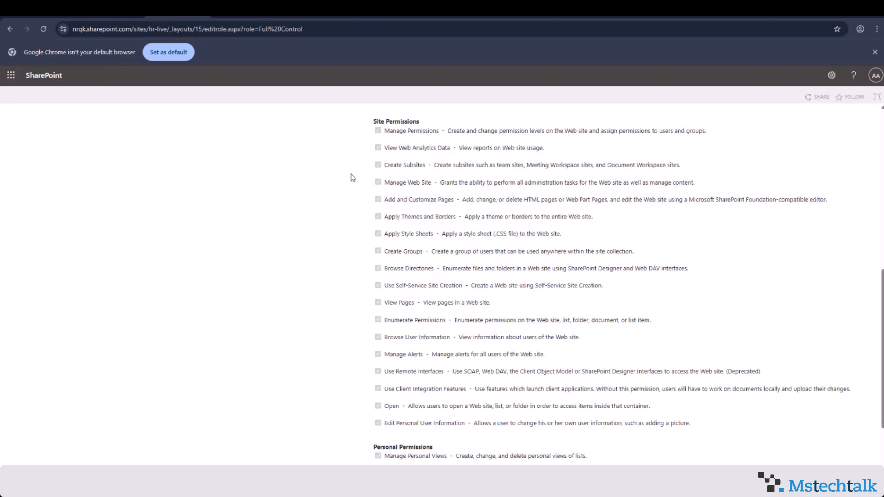
scroll(339, 281, up, 10)
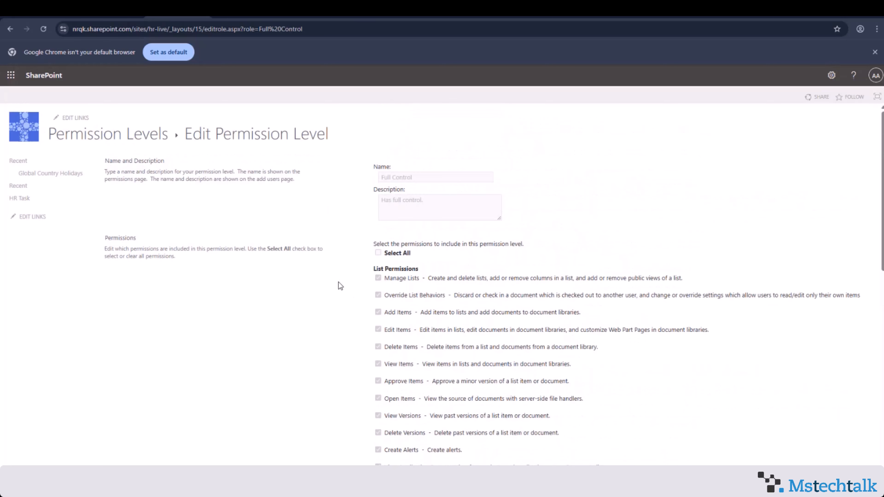
click(11, 28)
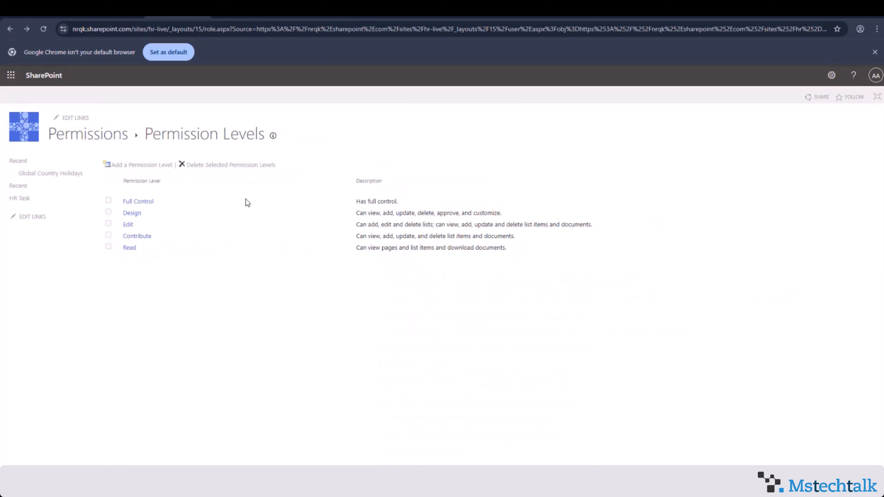
- Examine the permissions included in the Contribute permission level and return to the permission levels list
click(134, 238)
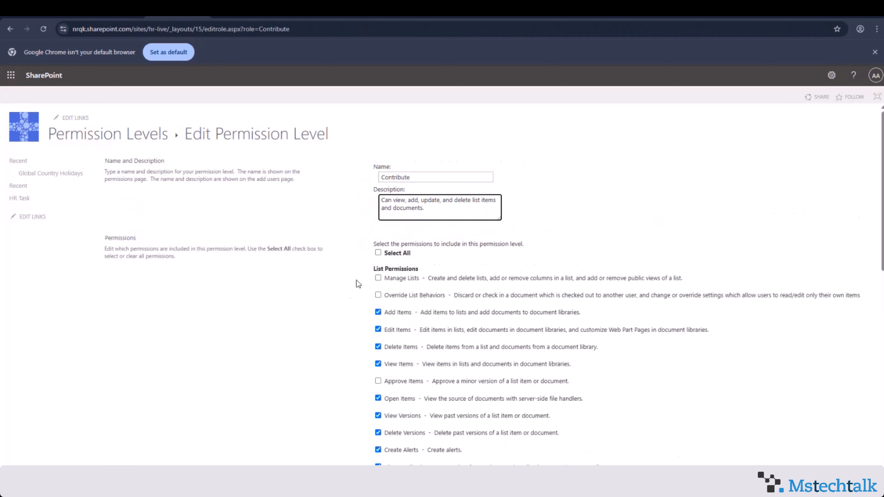
scroll(357, 281, down, 4)
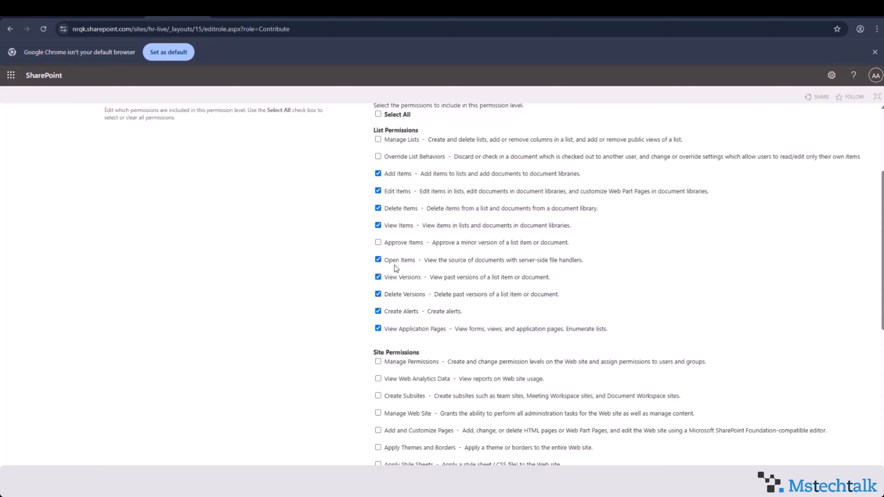
scroll(388, 279, down, 6)
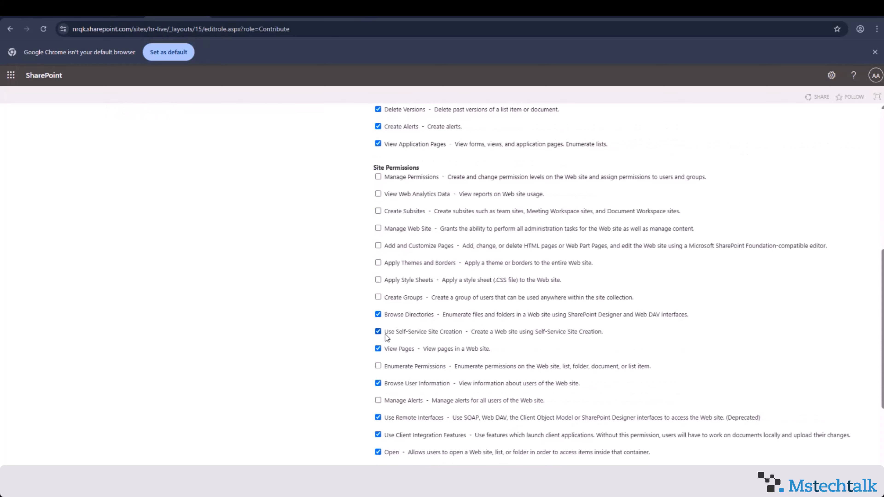
scroll(383, 259, down, 3)
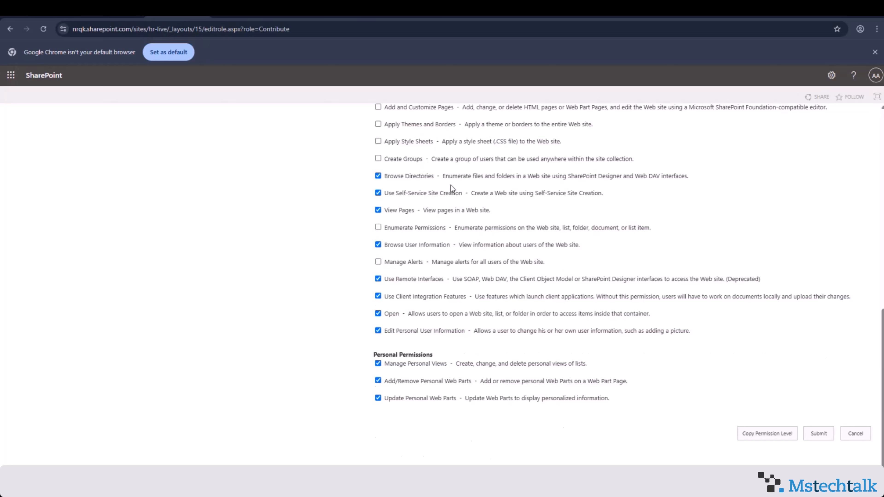
scroll(451, 185, up, 10)
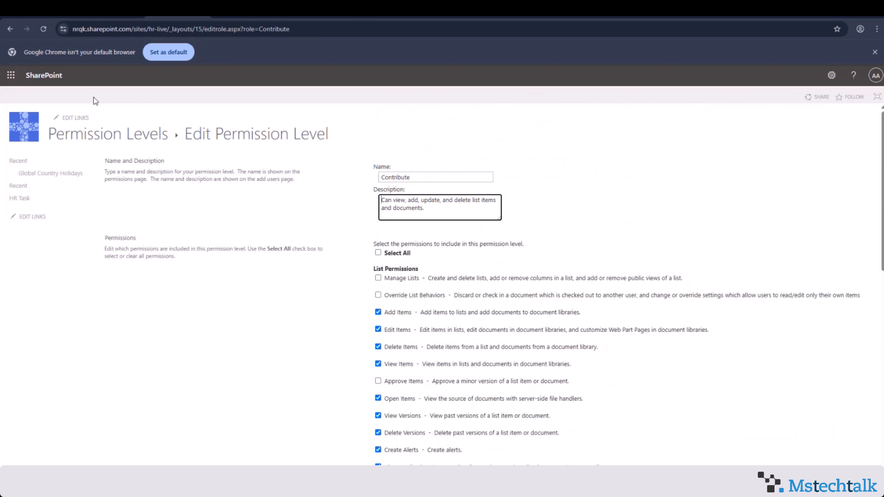
click(10, 28)
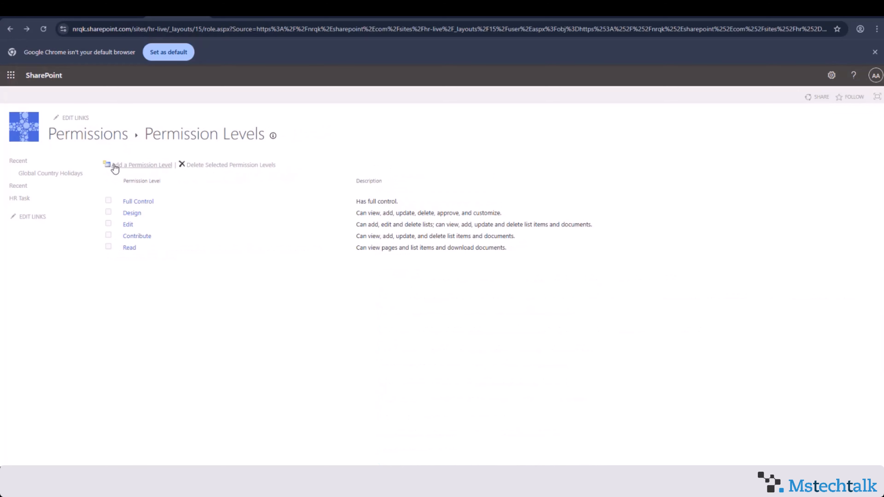
- Create a copy of the Contribute permission level named "Contribute-No Delete" with the Delete Items permission excluded
click(137, 236)
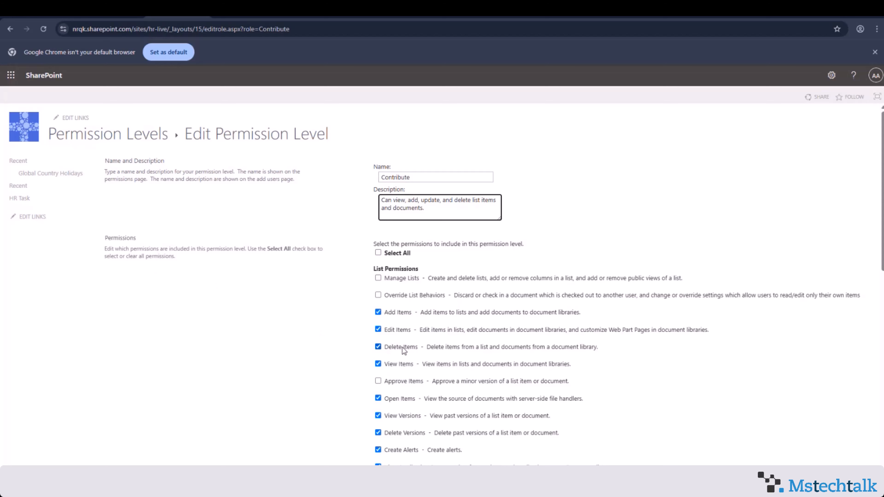
scroll(362, 321, down, 8)
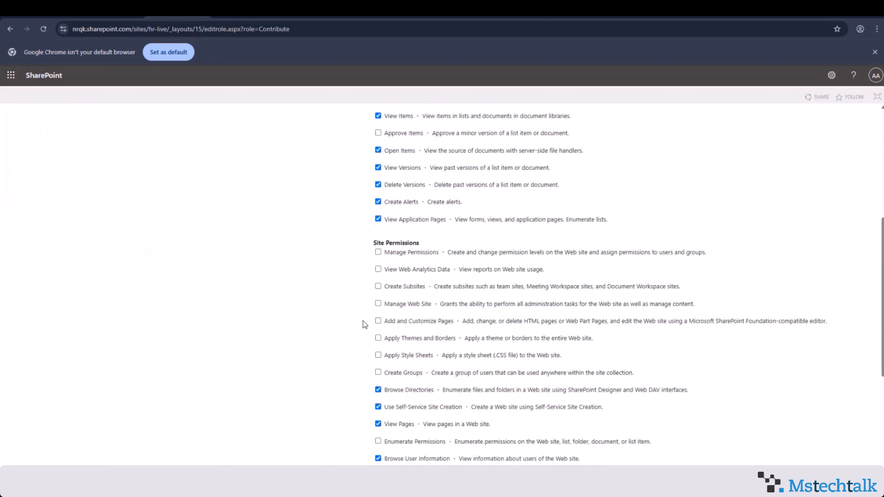
scroll(424, 275, down, 5)
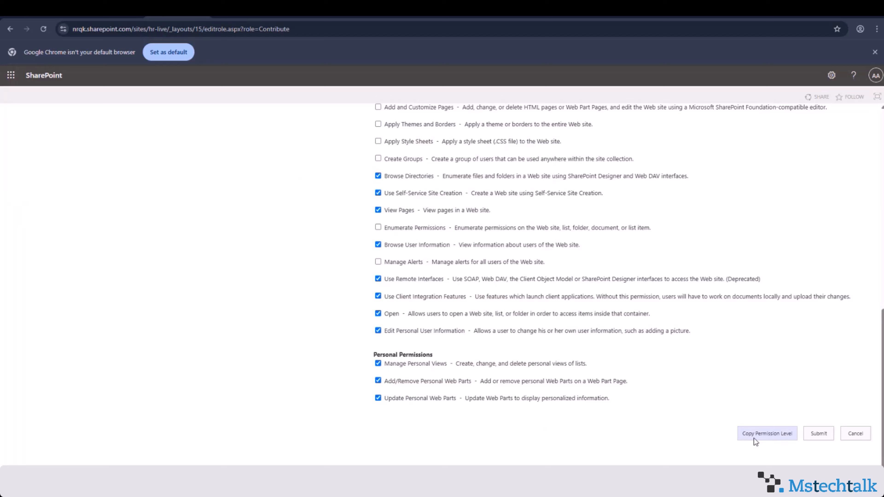
click(770, 436)
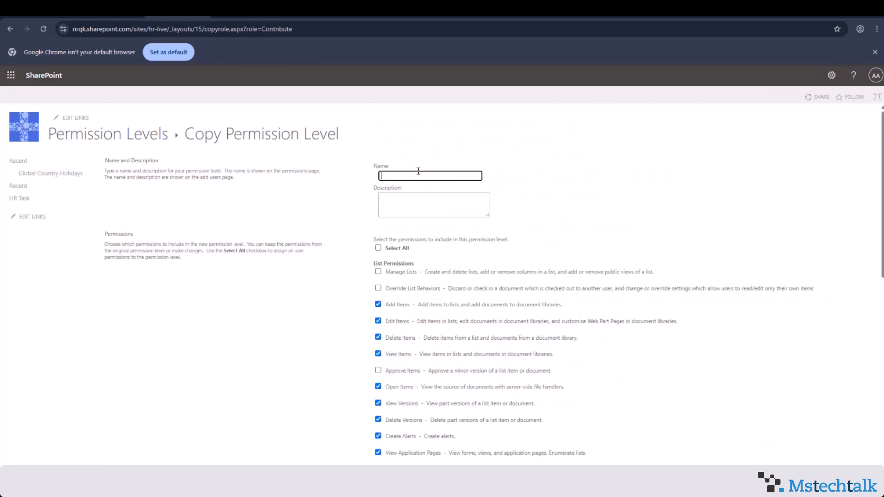
text(Contribute-No Delete)
click(378, 338)
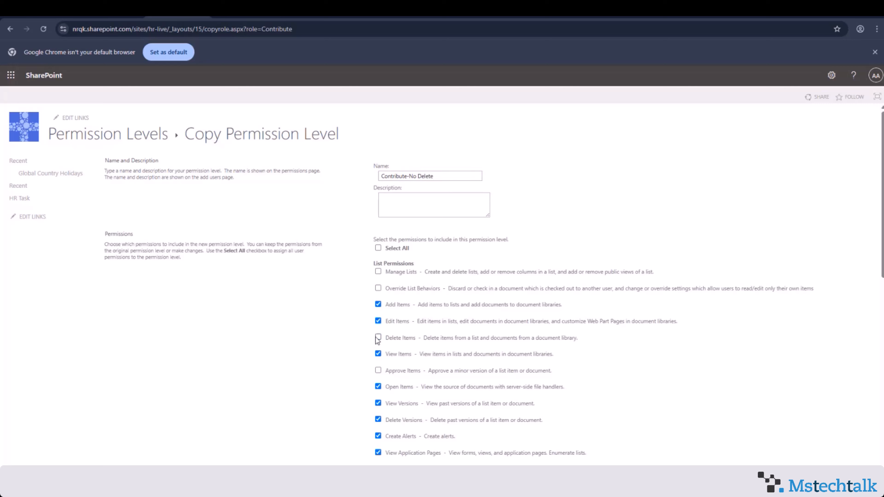
scroll(353, 338, down, 5)
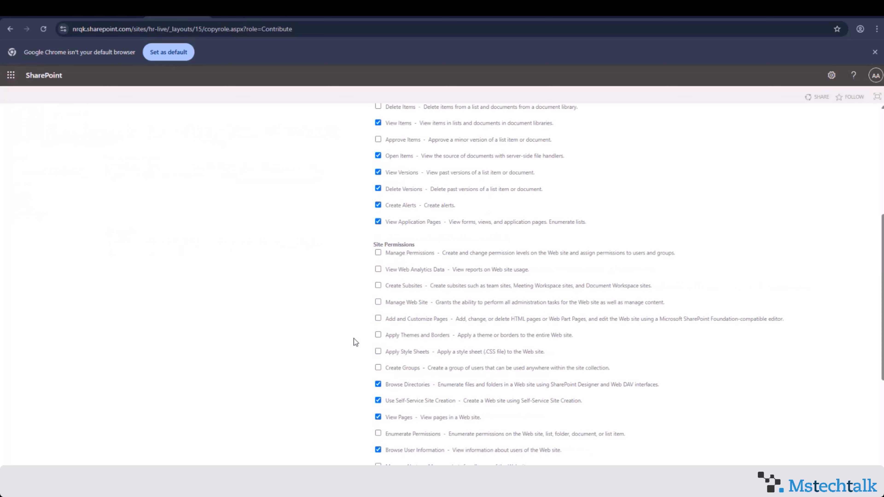
scroll(407, 220, down, 4)
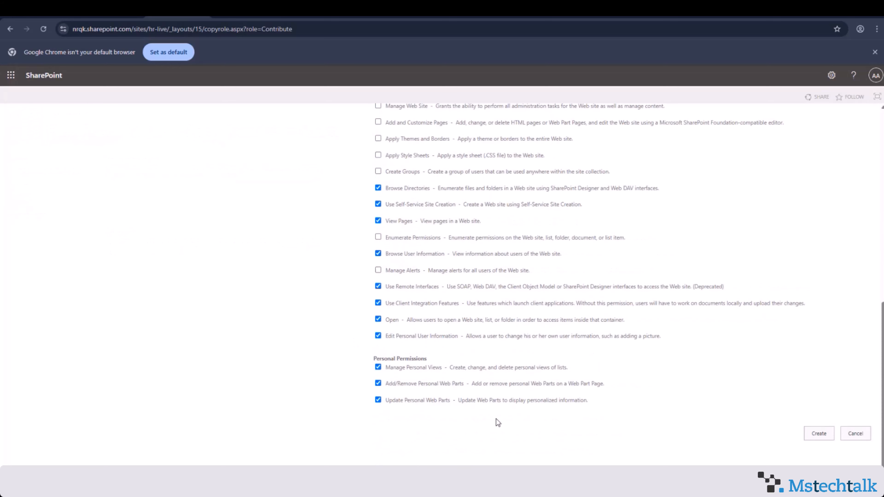
click(819, 433)
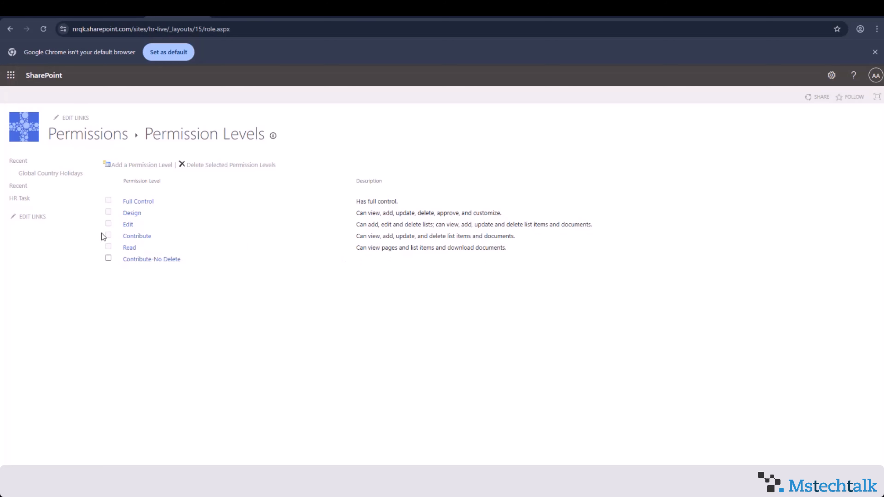
- Give the Contribute-No Delete permission level the description "Permissions similar to Contribute role except deletion of files and list items" and save it
click(134, 261)
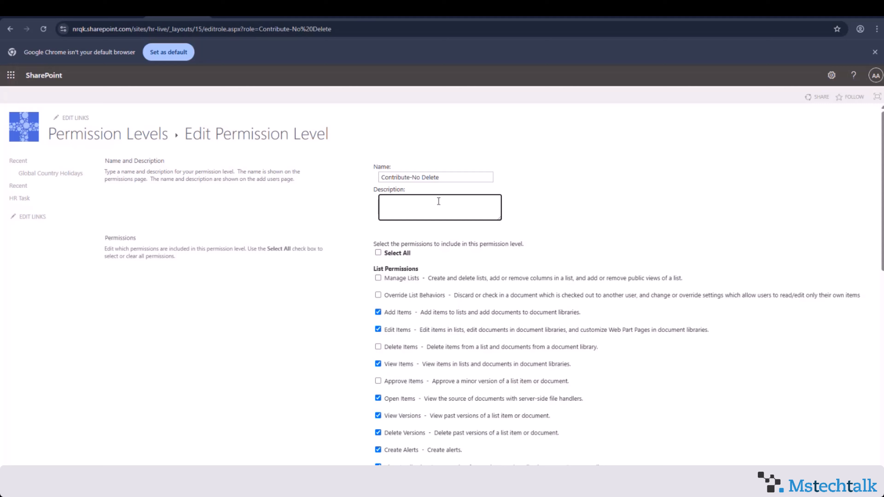
text(Permissions similar to Contribute role except del)
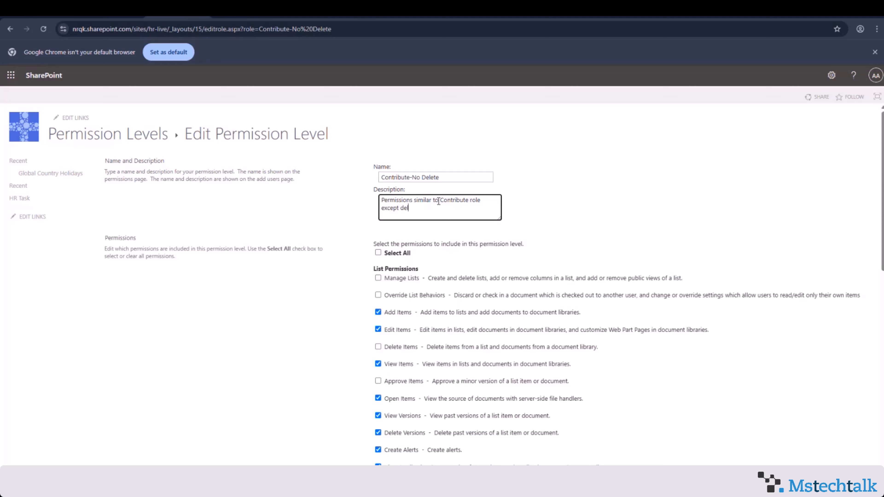
text(etion of files and list items)
click(325, 364)
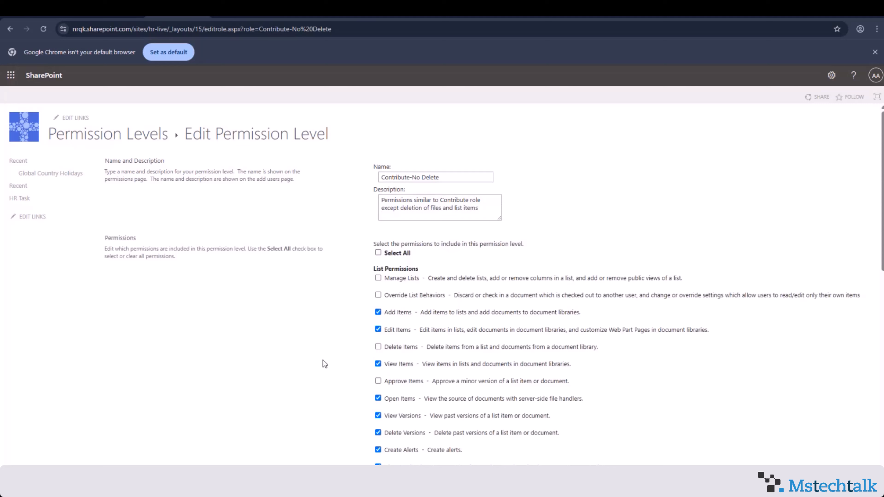
scroll(347, 376, down, 4)
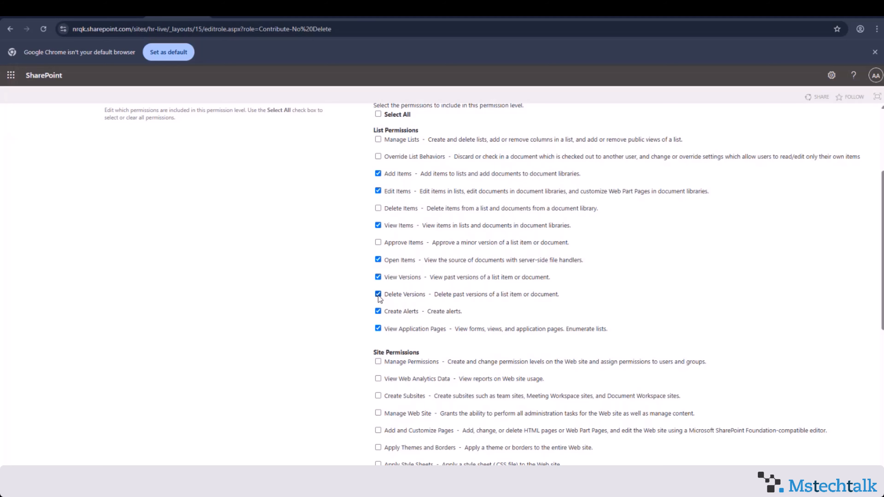
scroll(505, 327, down, 9)
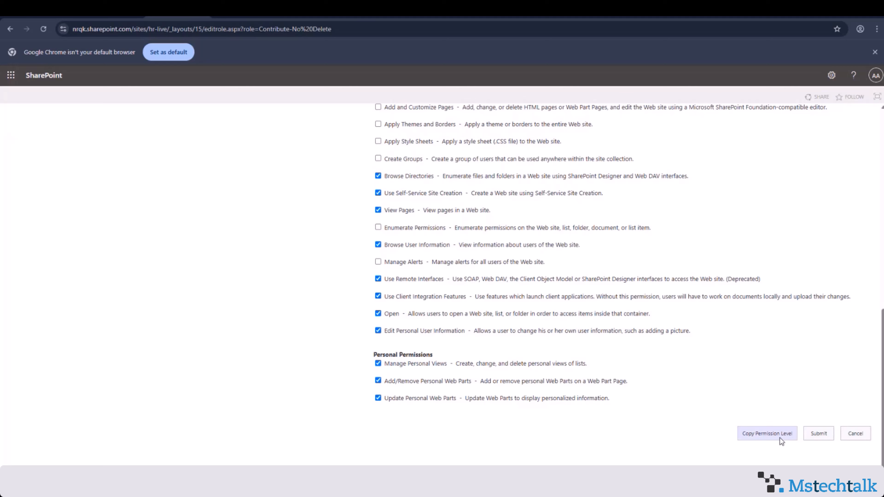
click(812, 437)
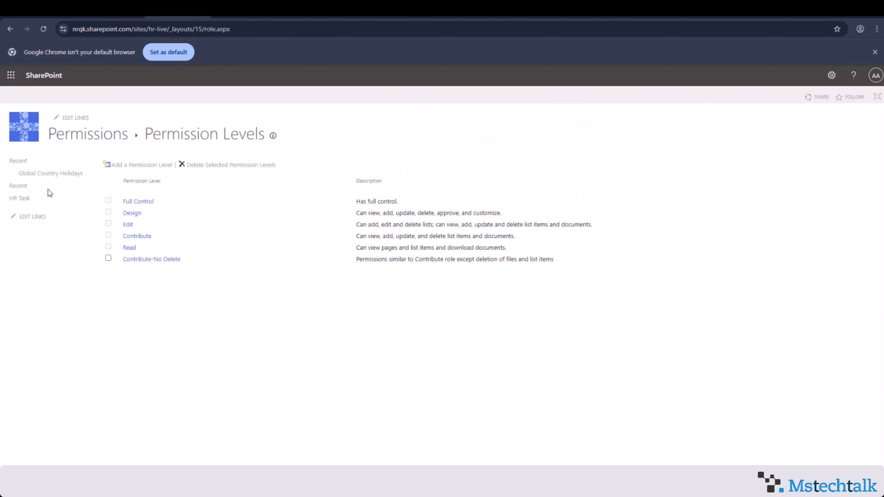
- Create a site group named "Custom Permissions - No delete" with the Contribute-No Delete permission level
click(73, 137)
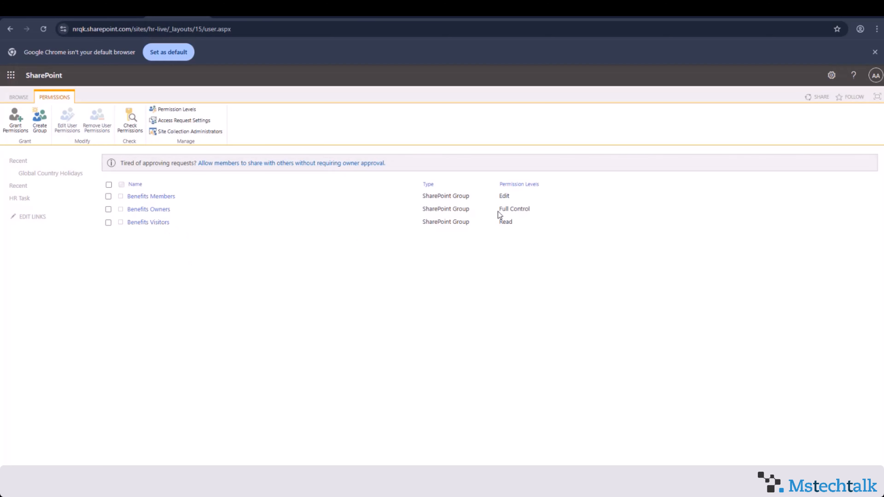
click(42, 127)
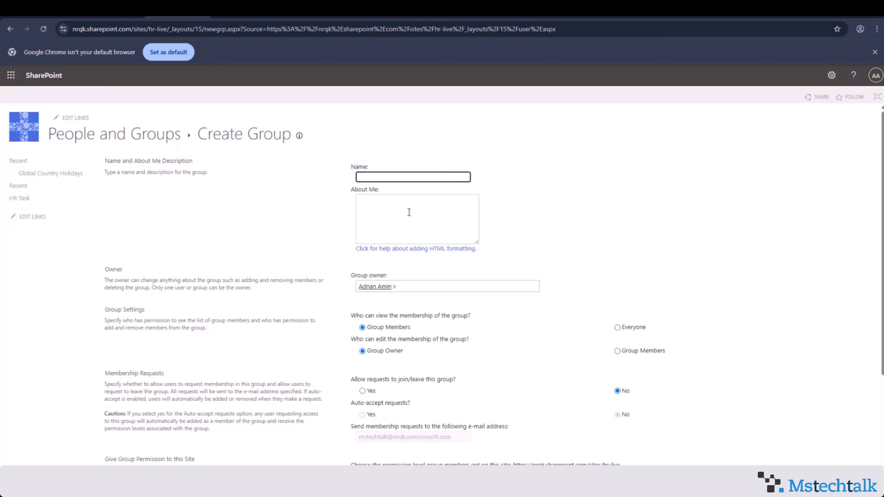
text(Custom Users)
double_click(387, 177)
text(Permissions - No delete)
click(316, 227)
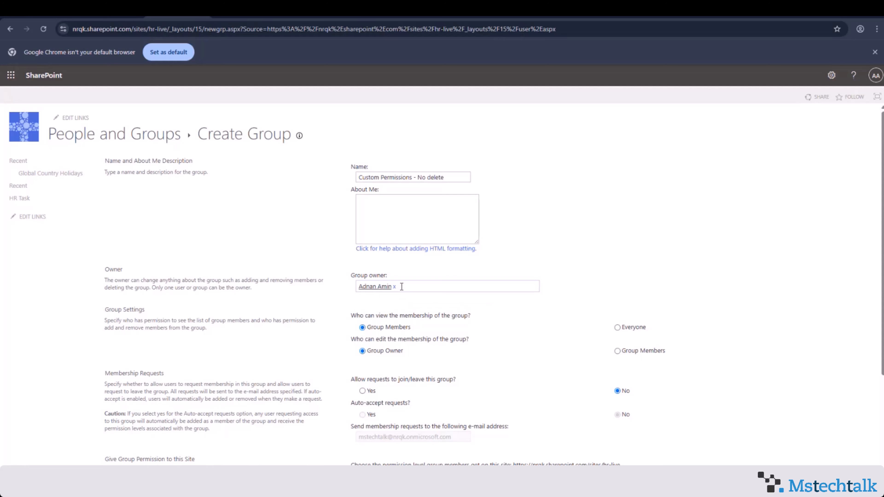
scroll(306, 336, down, 3)
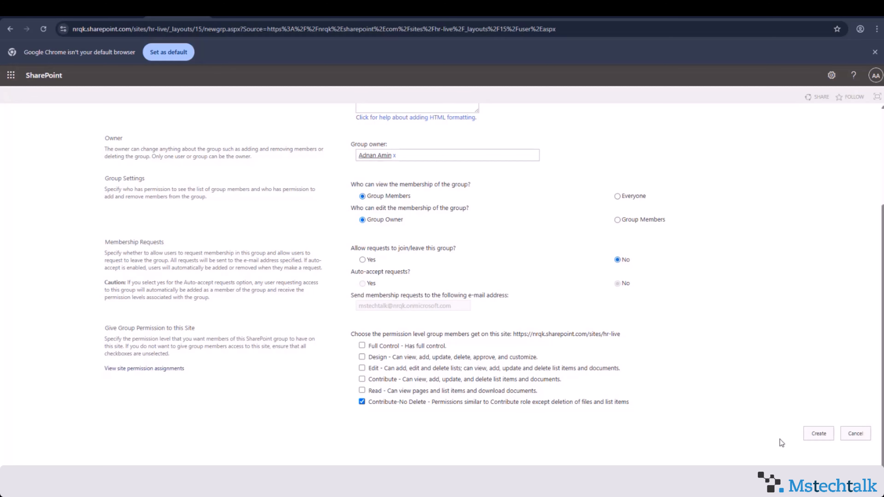
click(809, 435)
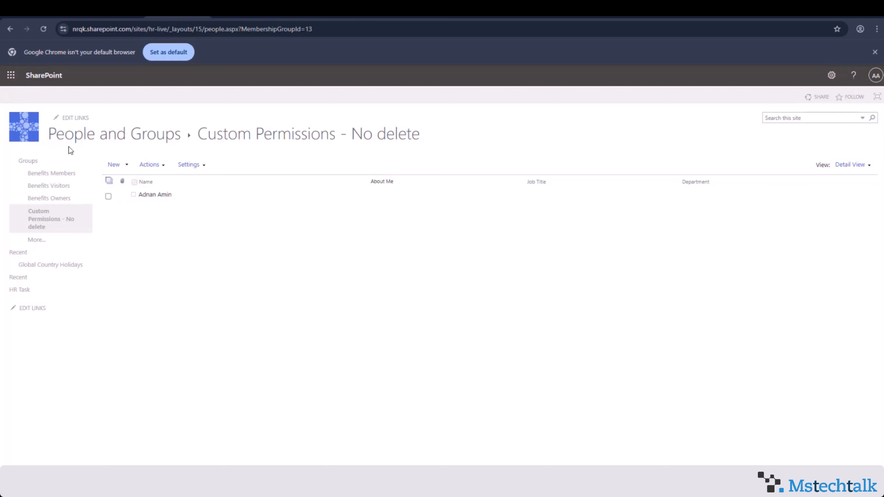
- Review the full list of site groups and open the site permissions page at user.aspx to check the groups' permission levels
click(29, 161)
click(37, 161)
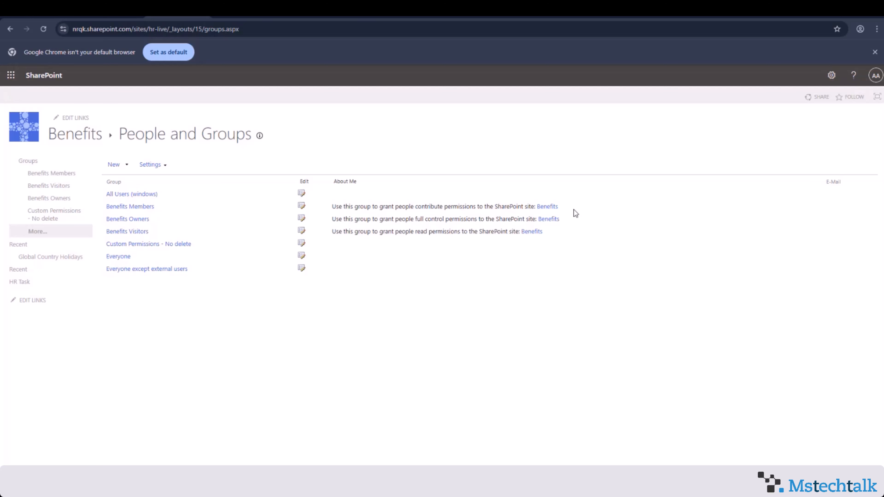
click(832, 76)
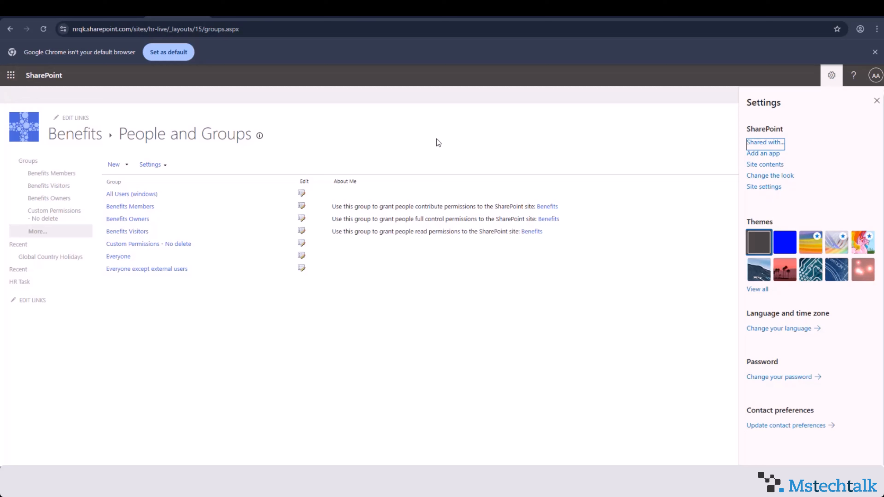
click(210, 31)
double_click(213, 31)
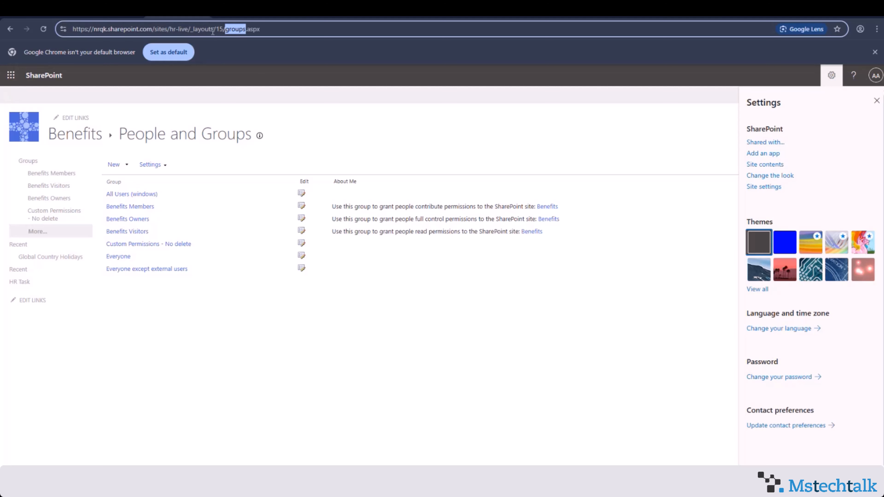
text(users)
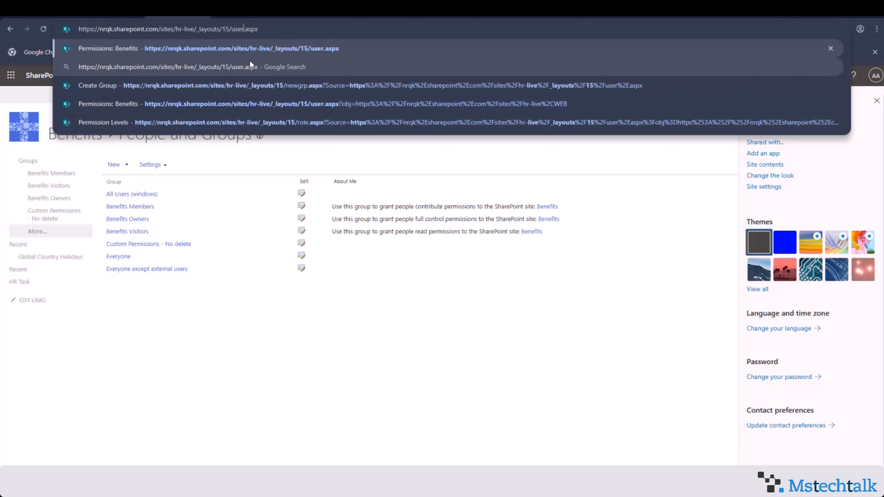
key(Return)
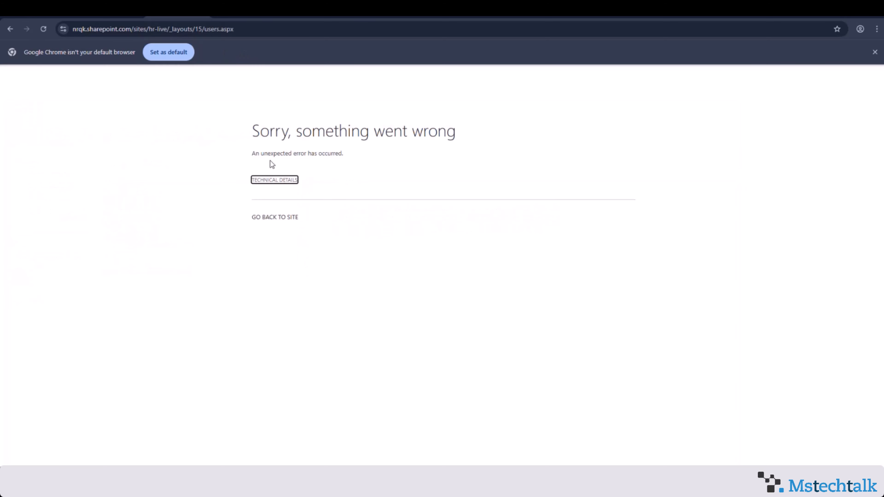
click(219, 30)
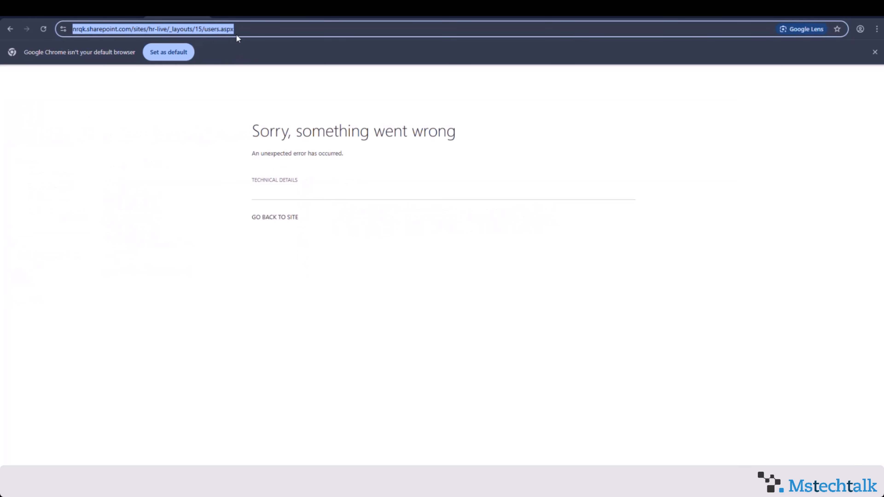
key(End)
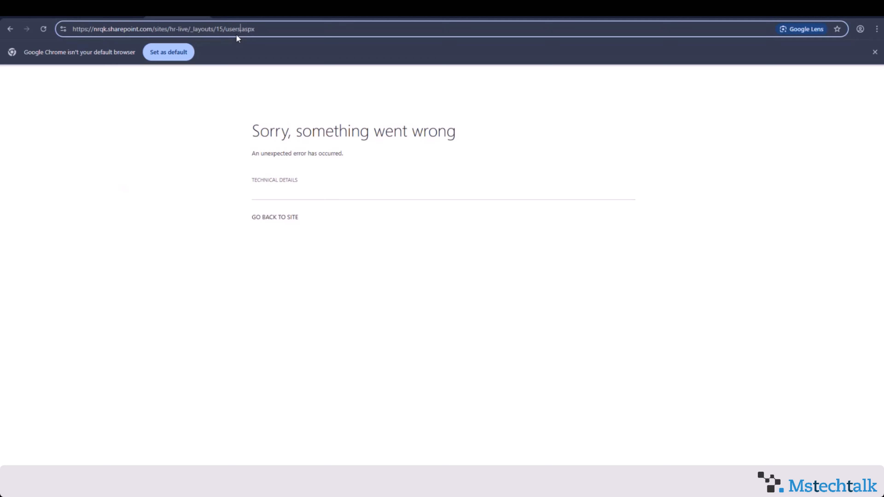
key(BackSpace)
key(Return)
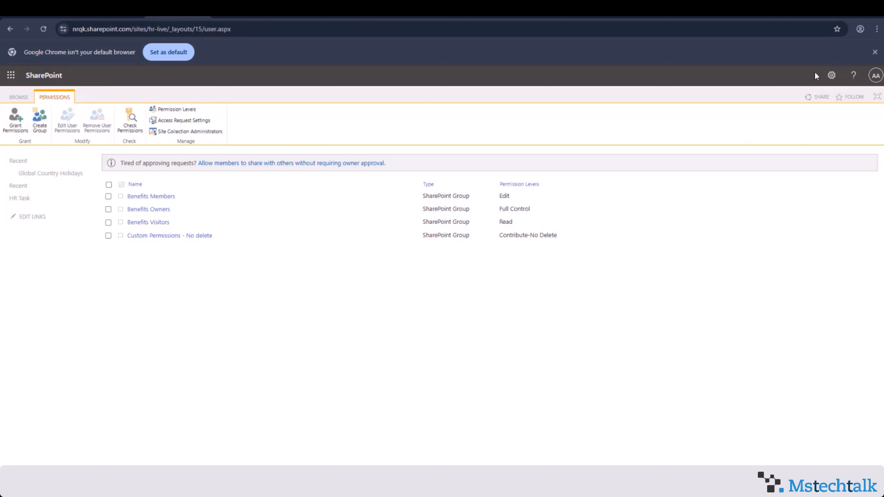
- Look at People and groups from the site settings, and return to the site permissions page through Site permissions
click(831, 76)
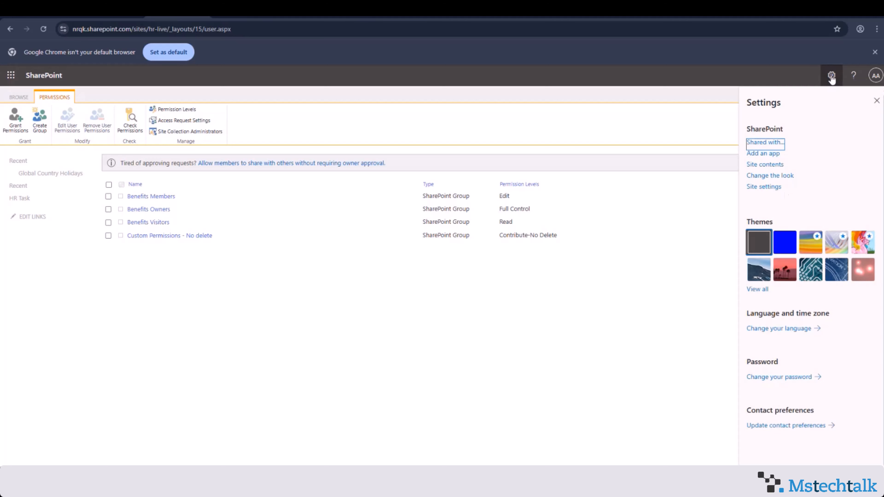
click(768, 187)
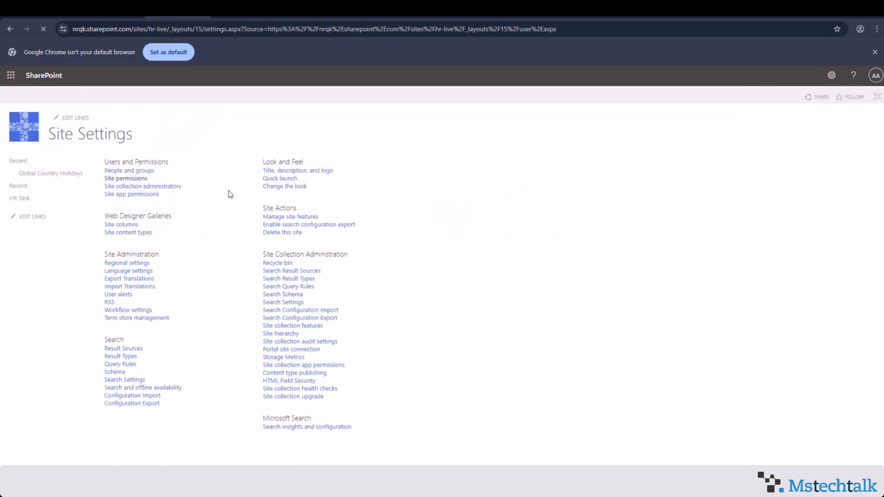
click(136, 171)
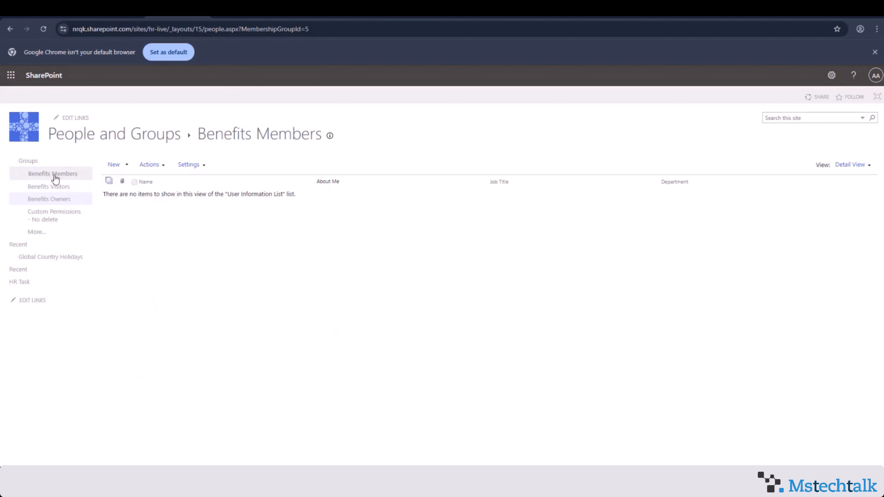
click(10, 29)
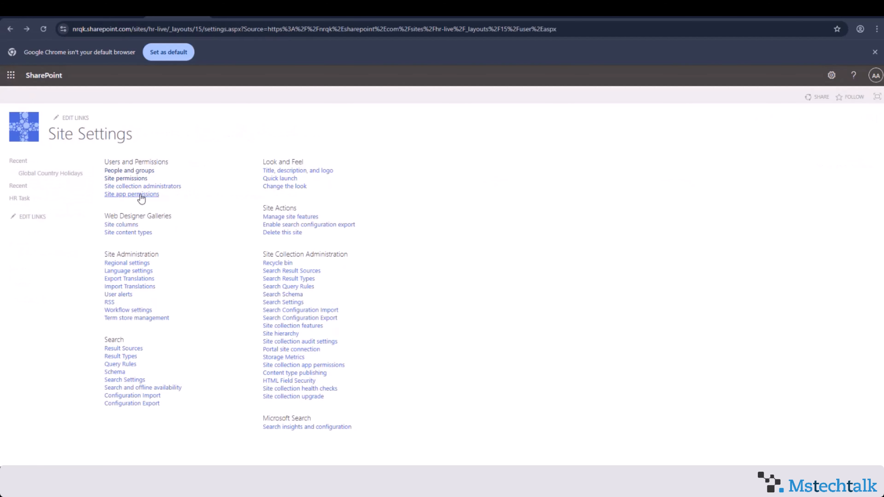
click(141, 180)
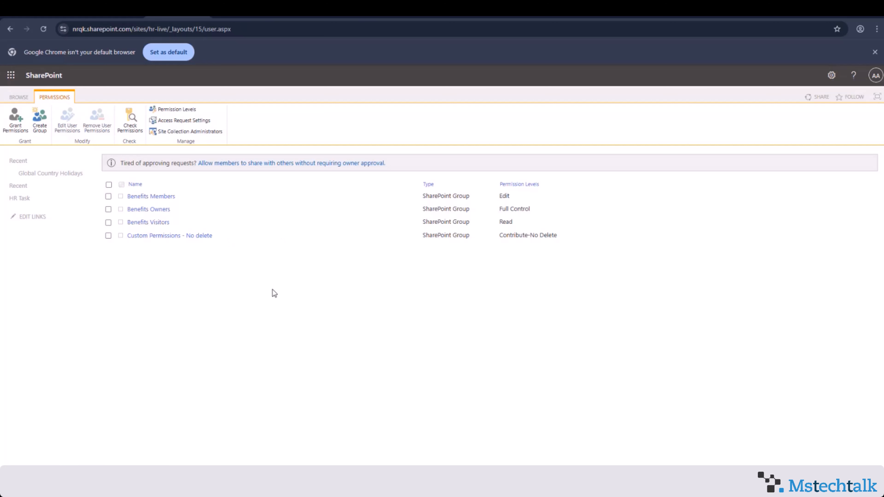
- Open the Benefits Visitors group and enter "Everyone except external users" as the invitee of a new user invitation
click(154, 225)
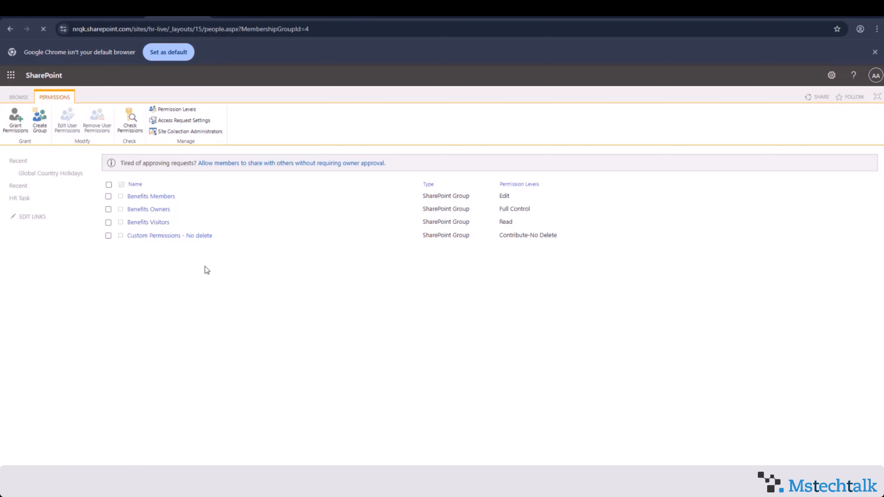
click(119, 165)
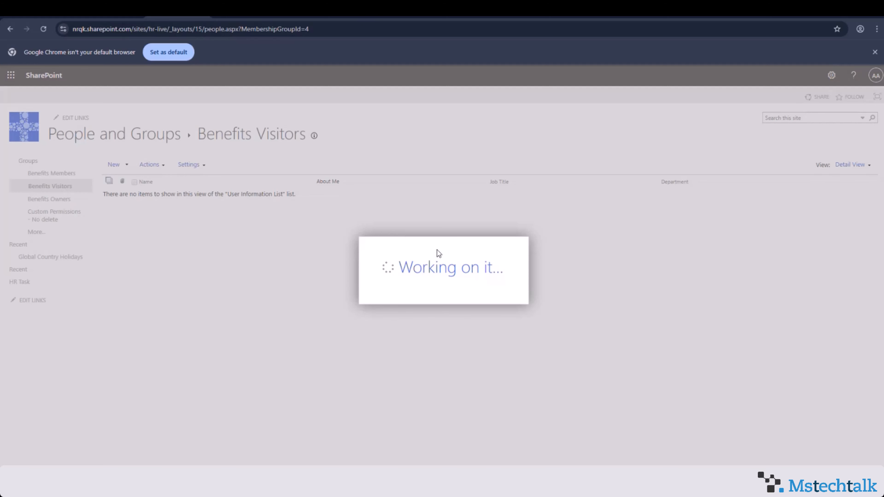
click(400, 233)
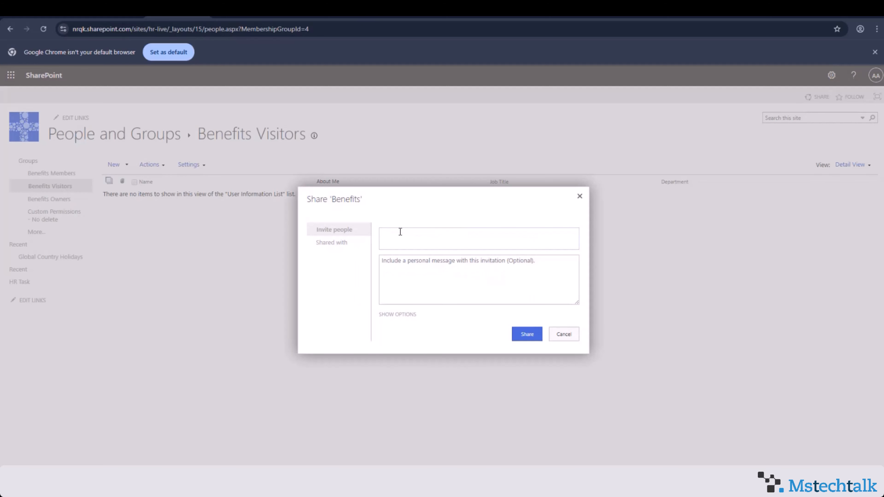
text(Everyone)
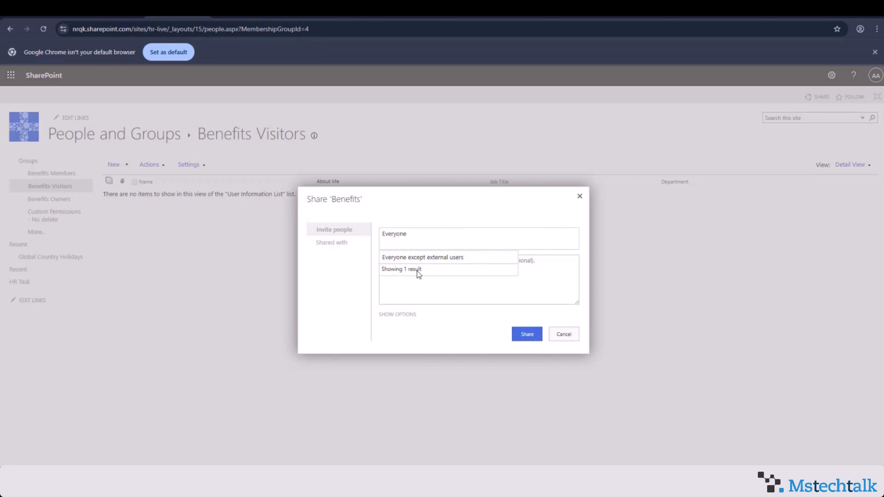
click(432, 258)
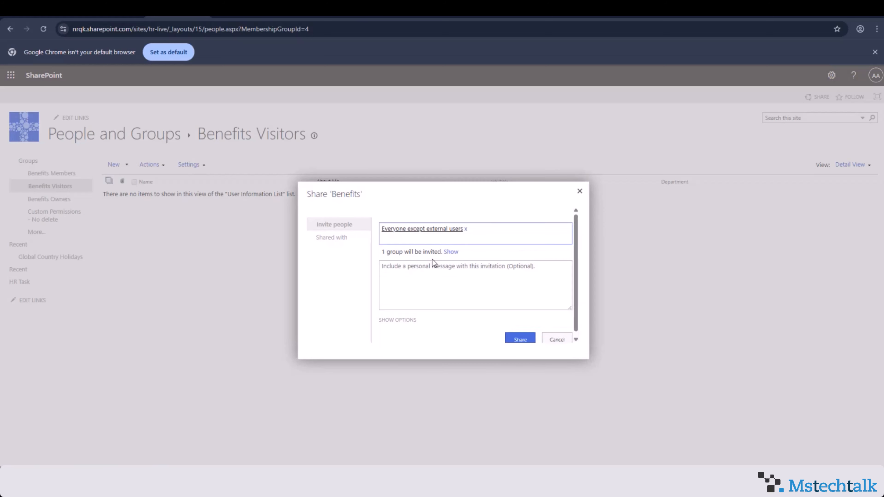
text(ever)
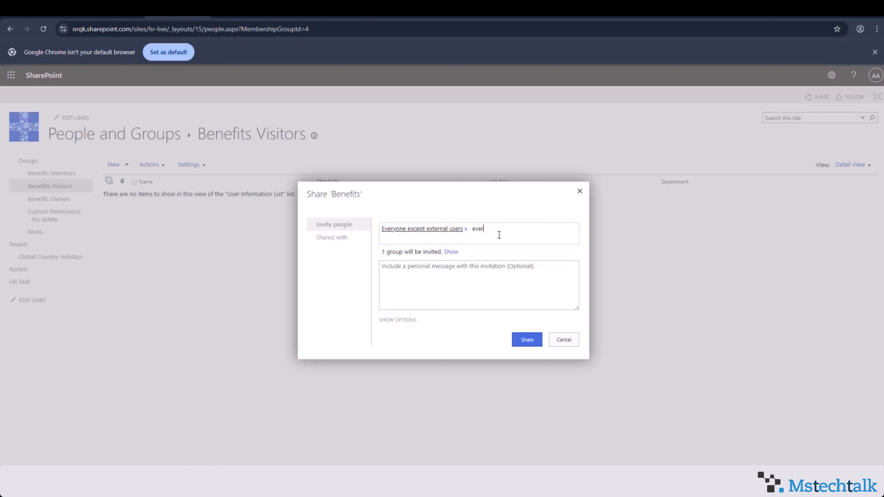
text(yone)
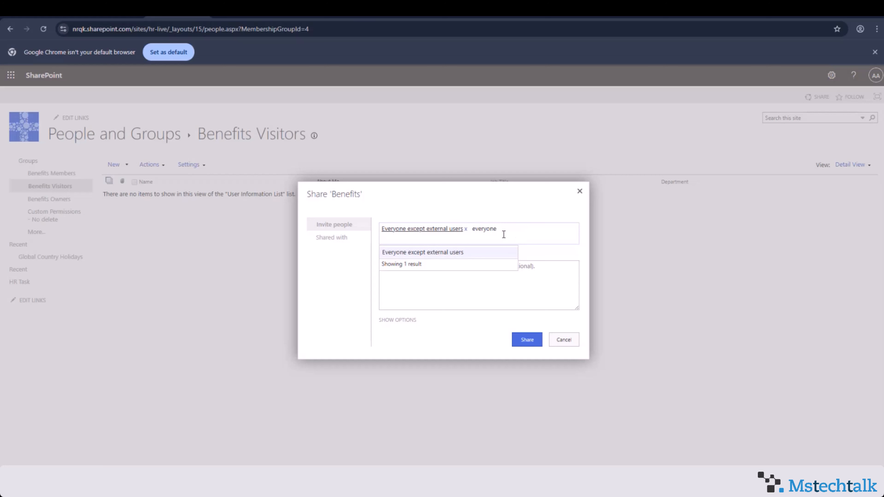
double_click(497, 230)
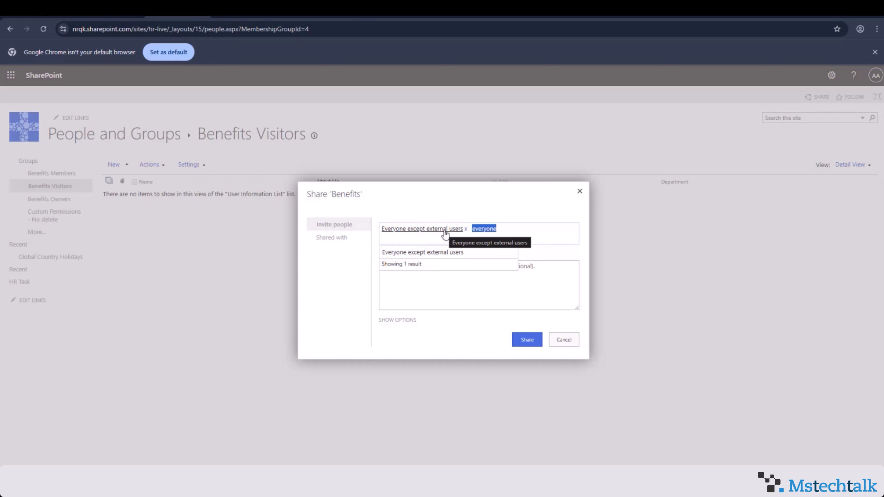
click(506, 229)
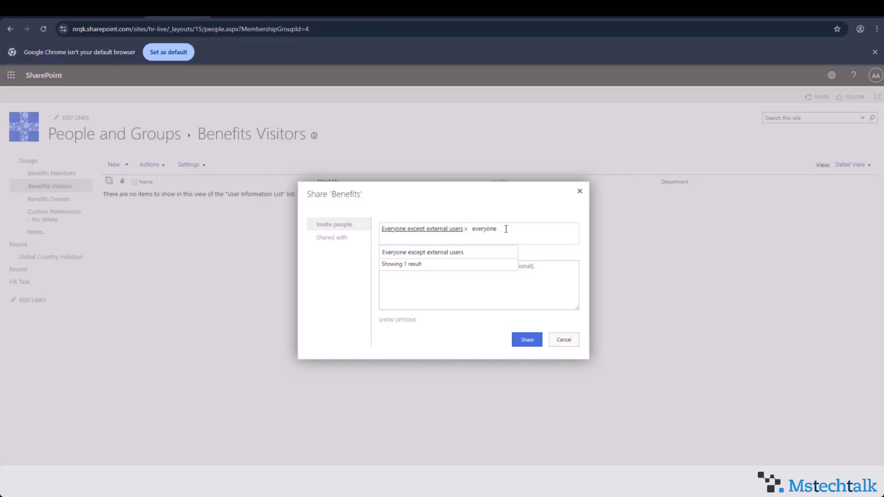
key(BackSpace)
key(BackSpace)
key(BackSpace)
key(BackSpace)
key(BackSpace)
key(BackSpace)
key(BackSpace)
key(BackSpace)
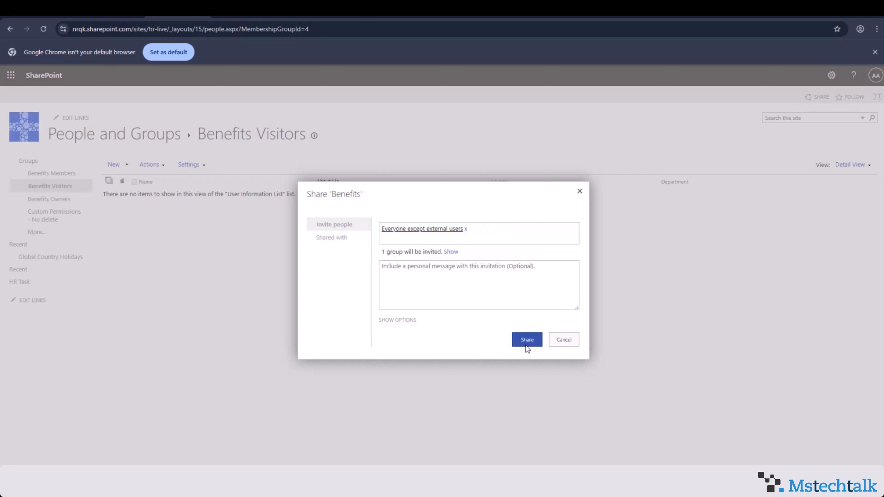
- Share the Benefits site with the entered invitee through the Benefits Visitors group
click(526, 346)
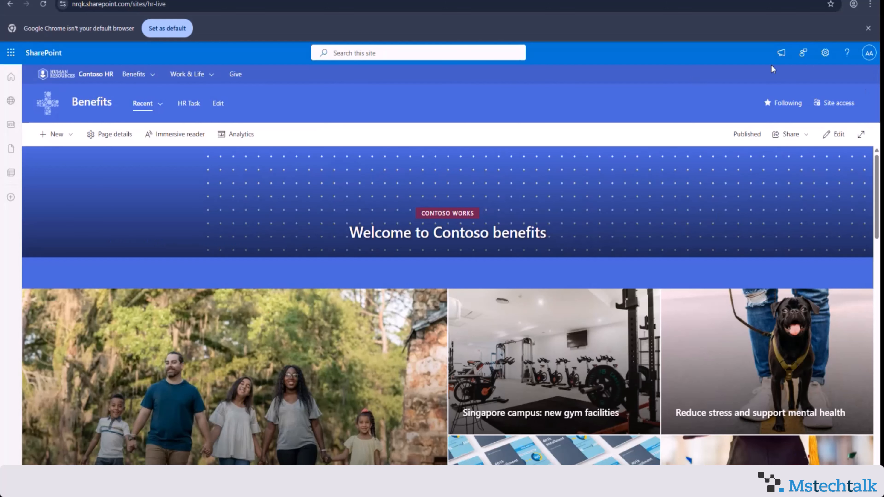
- Open the Documents library's permissions page from the site contents and look at the parent site's permissions before returning
click(825, 53)
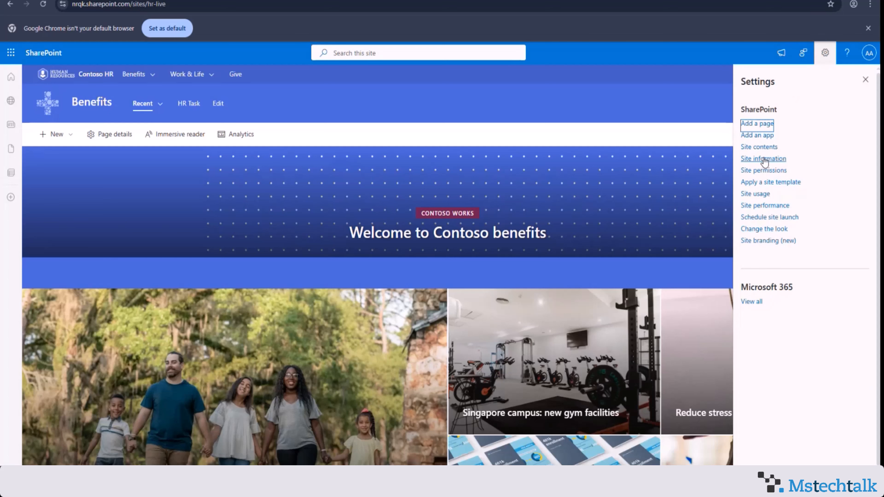
click(761, 147)
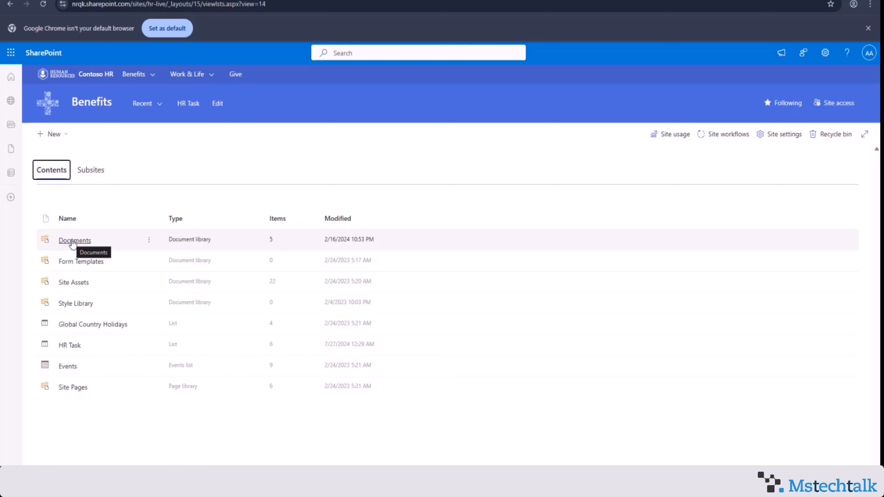
click(149, 241)
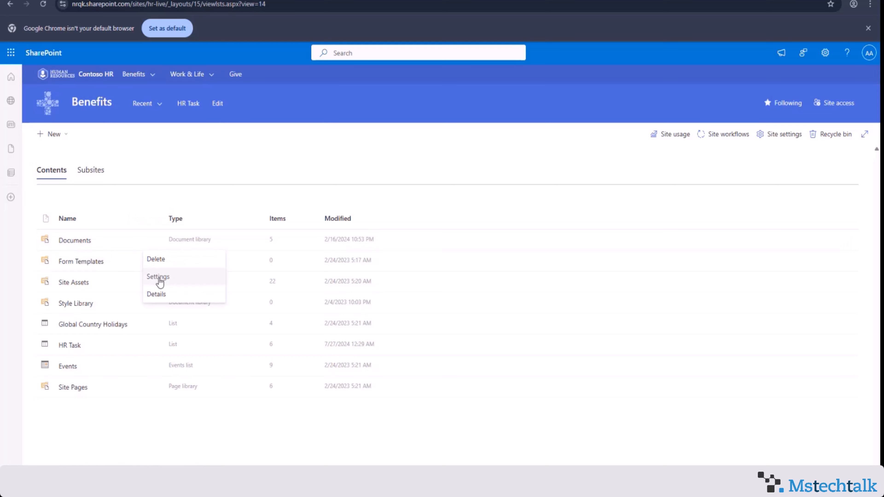
click(159, 279)
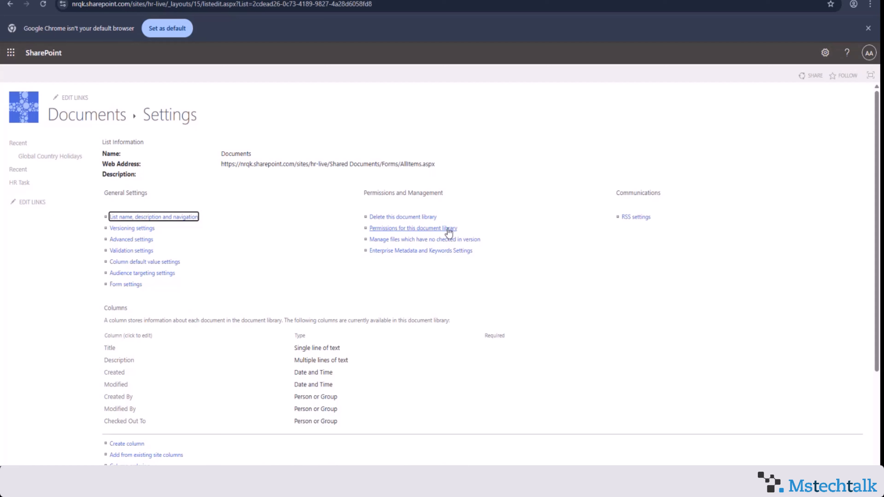
click(448, 232)
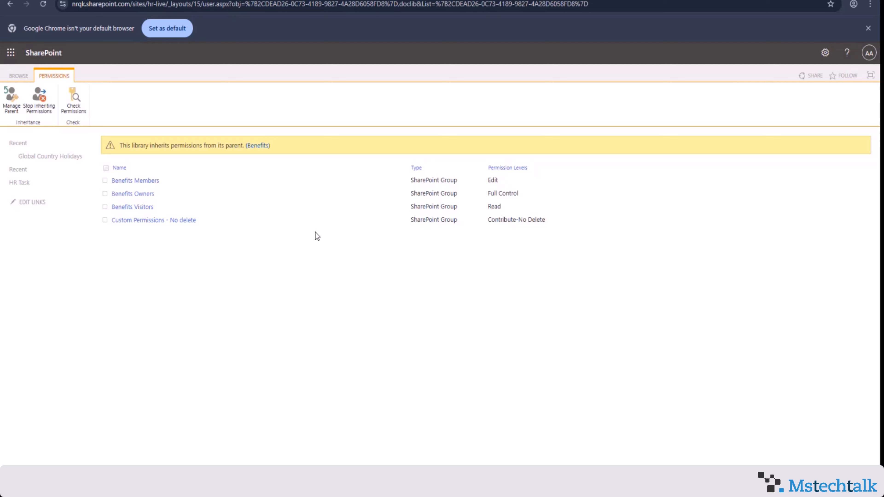
click(12, 110)
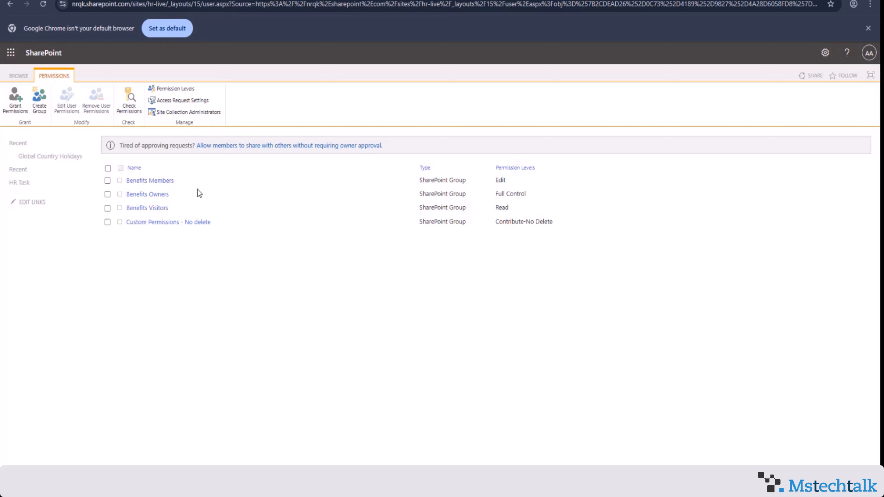
click(8, 4)
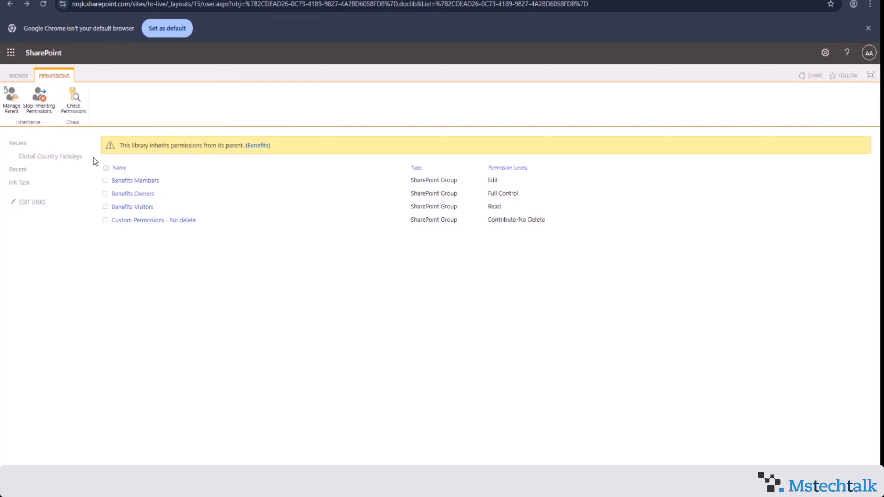
- Stop the Documents library from inheriting permissions and remove the permissions of the Benefits Members and Benefits Visitors groups
click(44, 109)
click(479, 87)
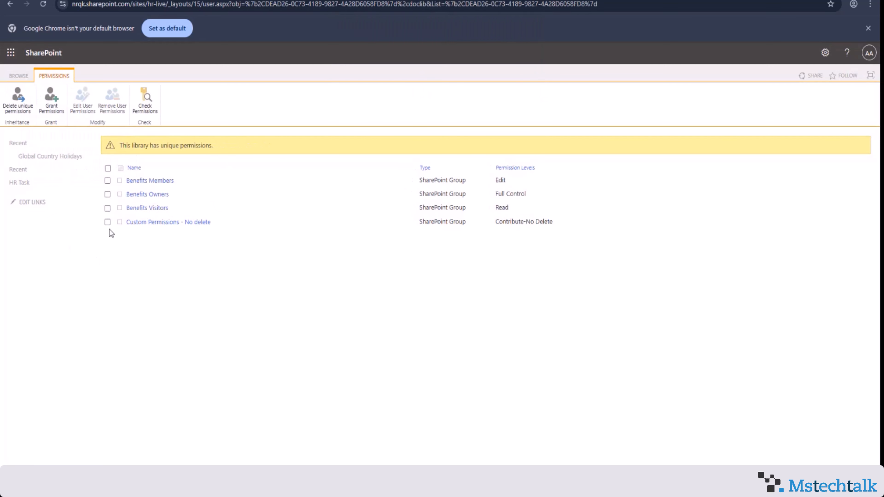
click(108, 222)
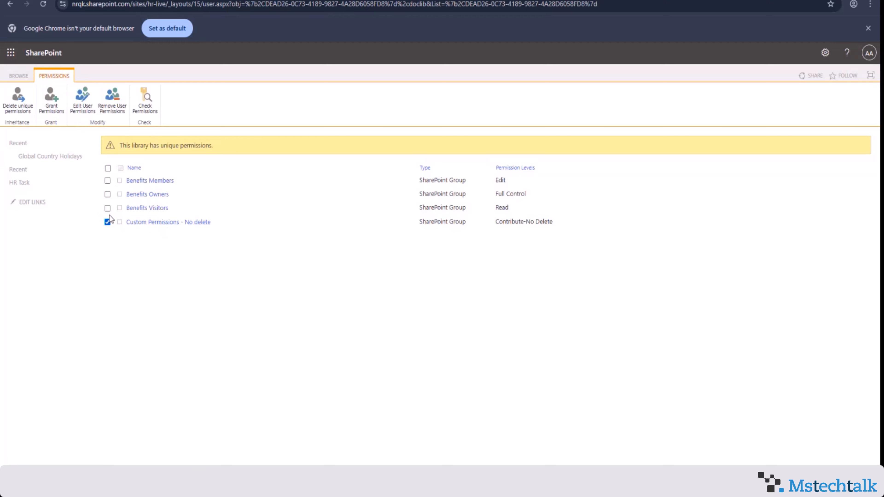
click(108, 196)
click(108, 223)
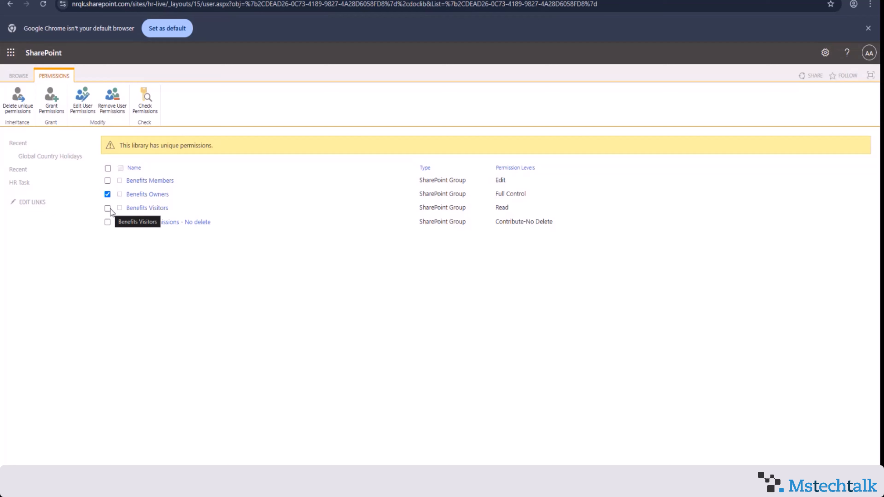
click(109, 209)
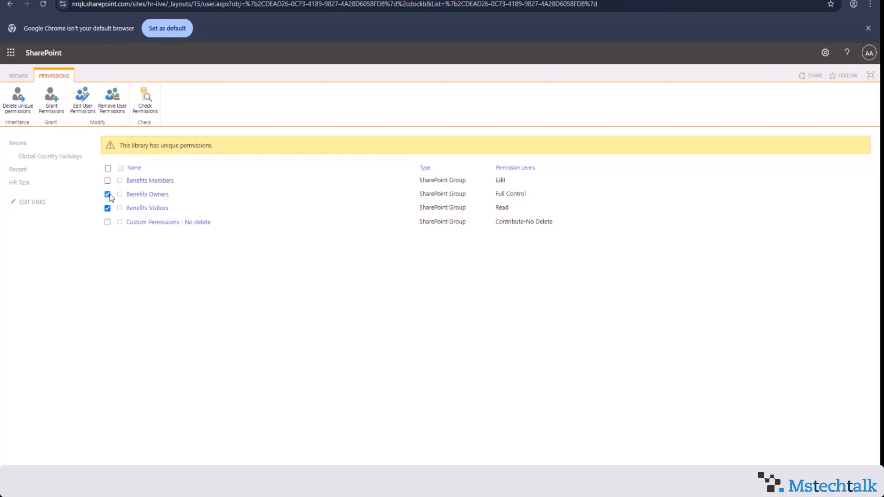
click(107, 182)
click(115, 112)
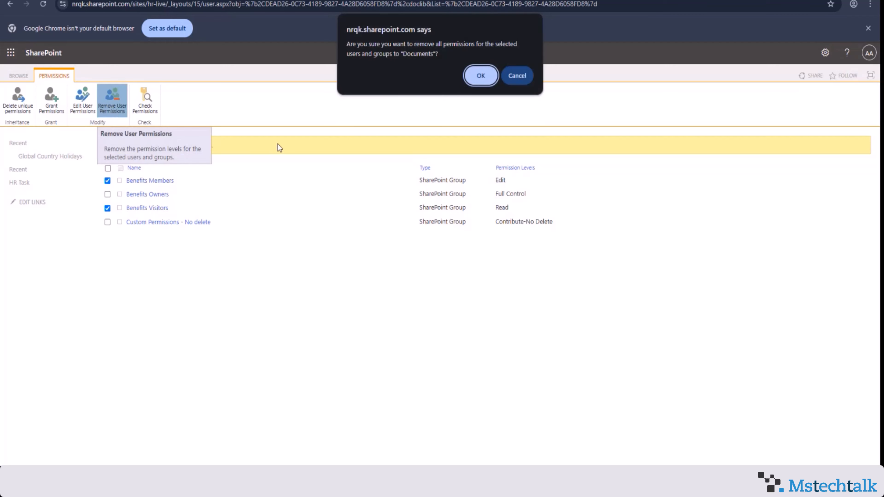
click(484, 75)
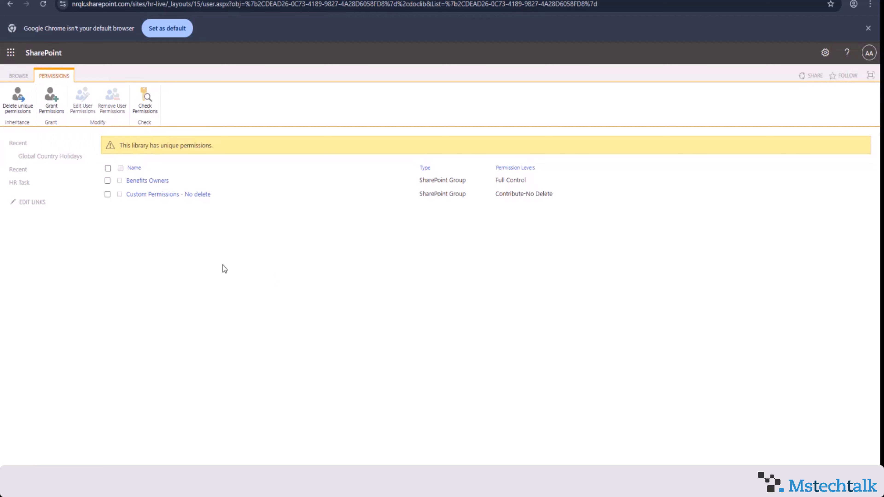
- Share the Documents library with an individual user at the Contribute-No Delete permission level, and reload the permissions page
click(49, 106)
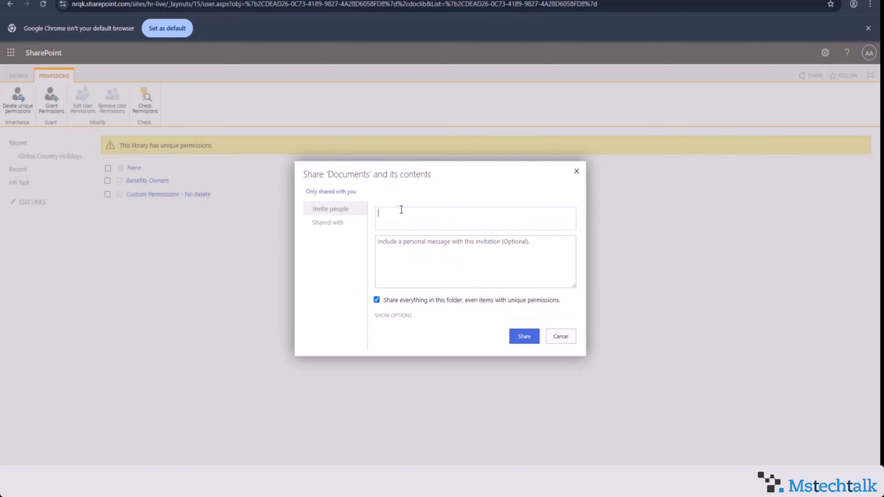
text(alex)
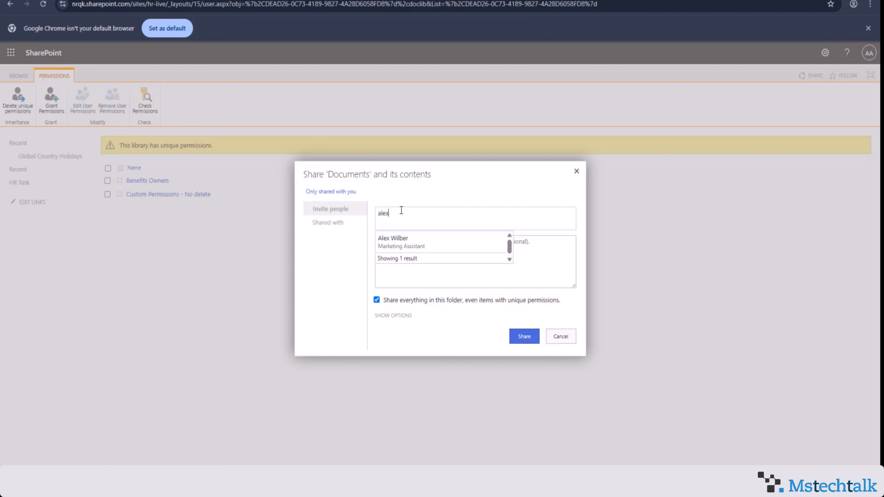
click(431, 247)
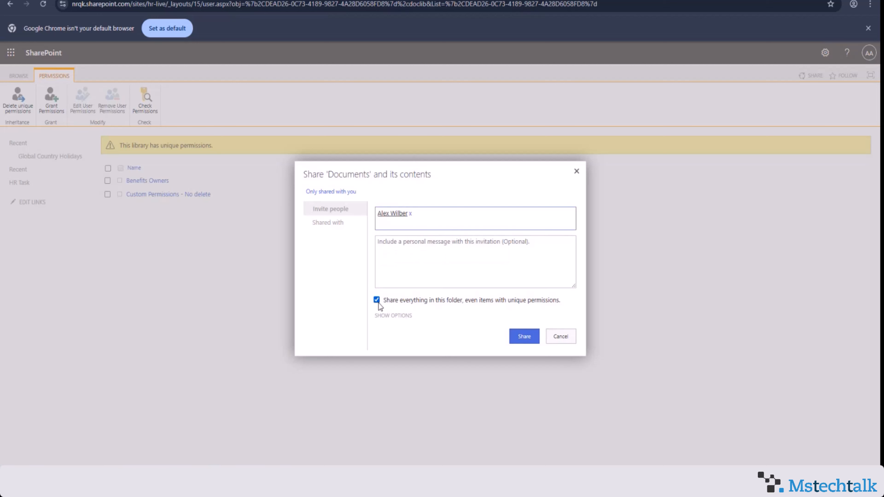
click(398, 317)
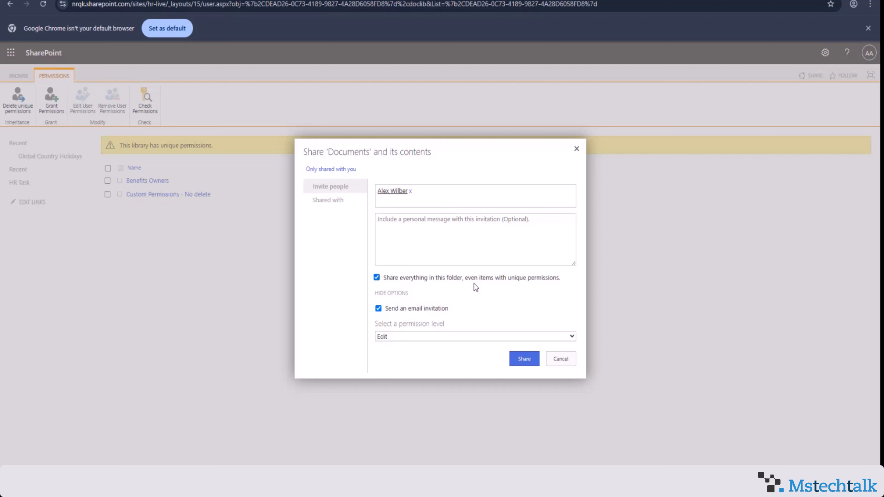
click(416, 336)
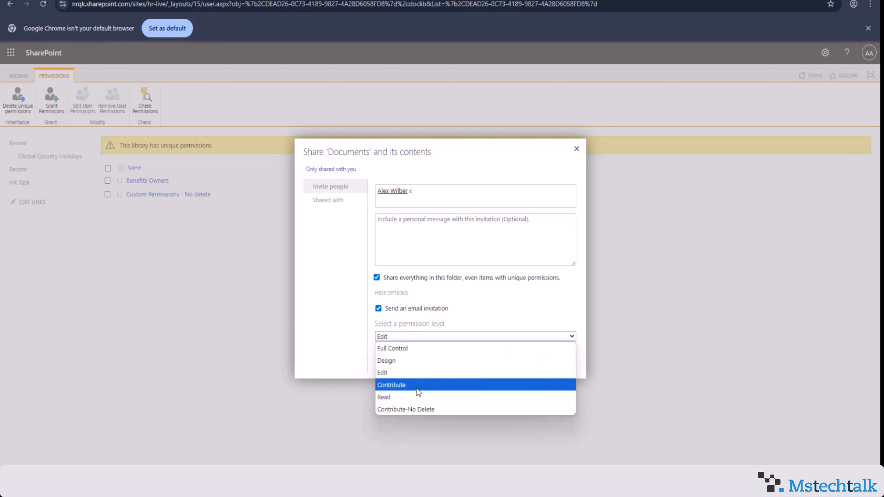
click(388, 410)
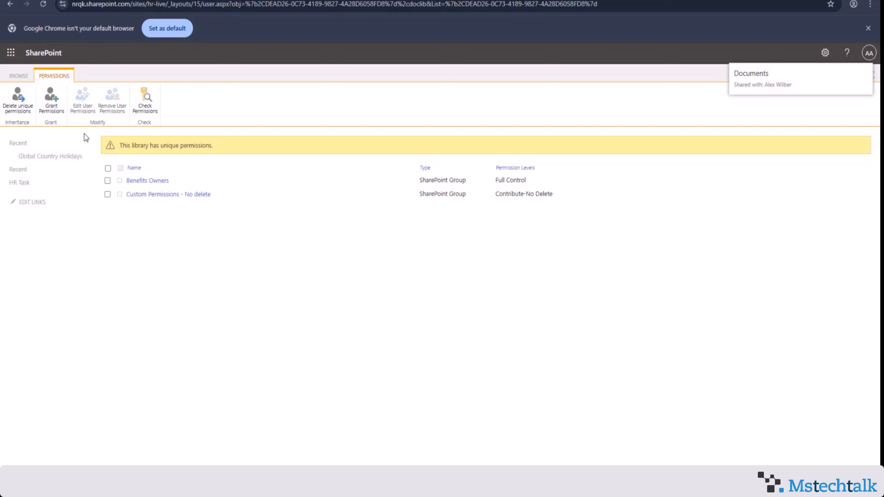
click(156, 3)
key(Return)
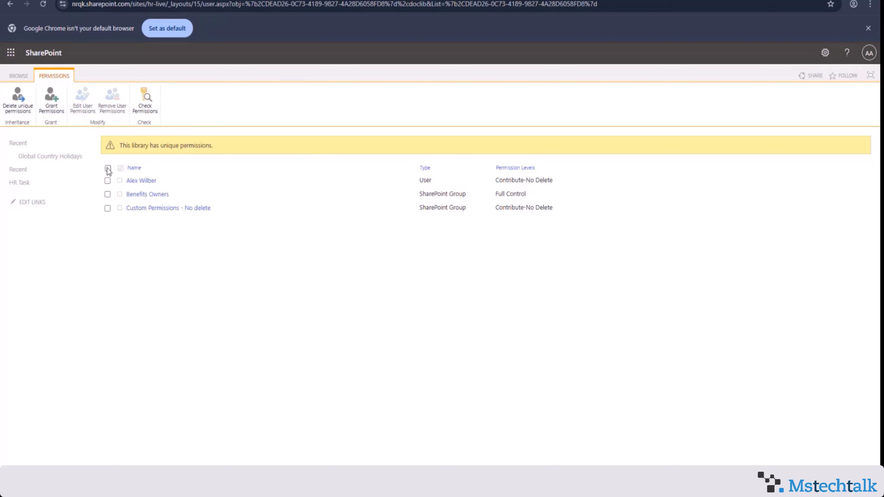
- Delete the Documents library's unique permissions to inherit from the parent site again, and show the limited access users
click(20, 112)
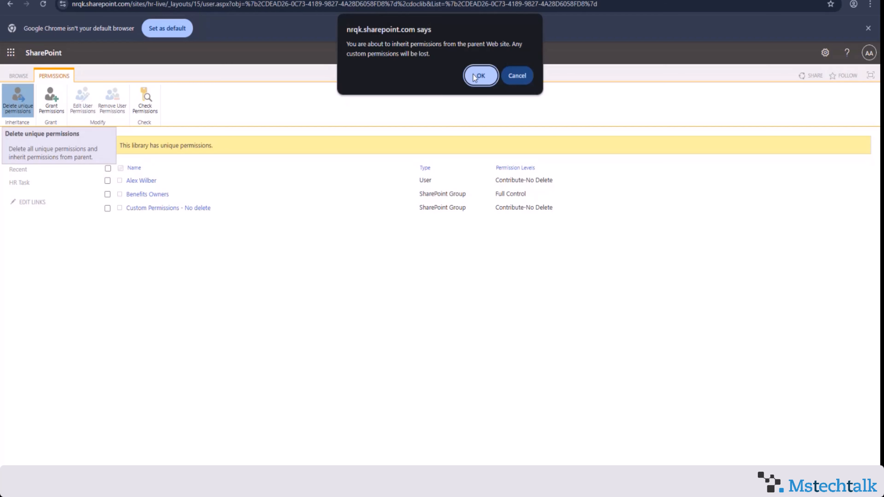
click(480, 77)
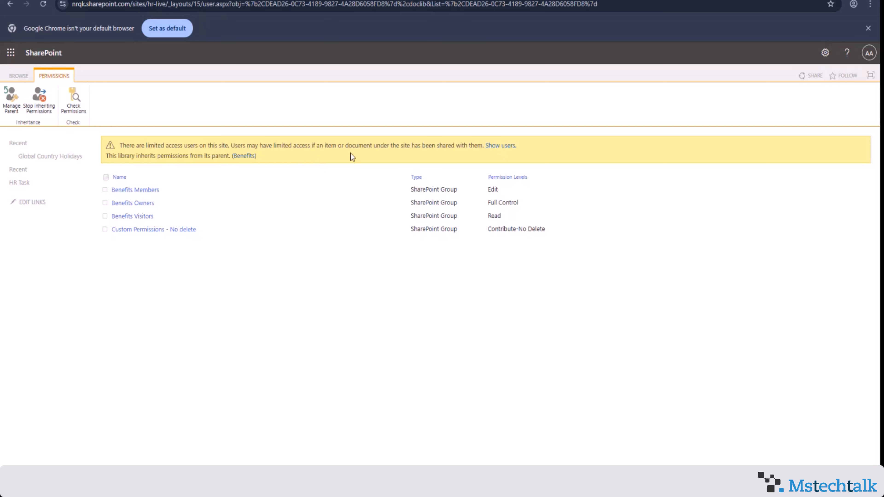
click(502, 145)
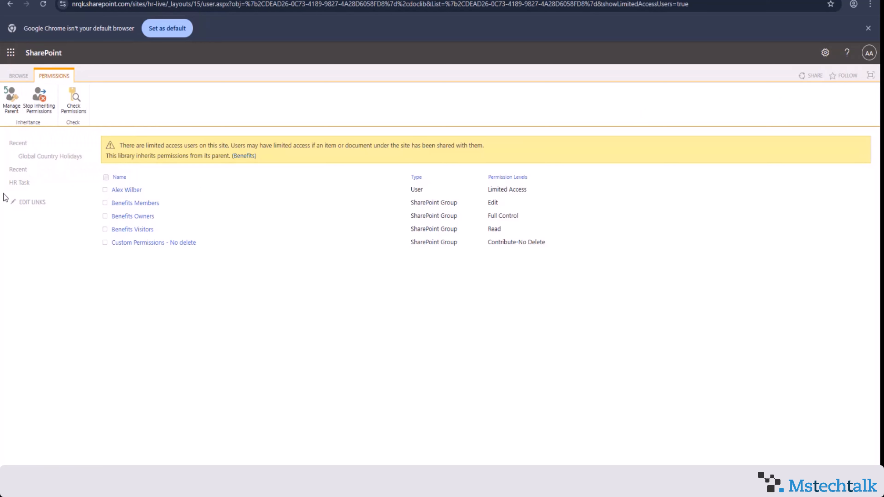
- Return to the Documents library and create a green folder named "important" in it
click(25, 78)
click(68, 117)
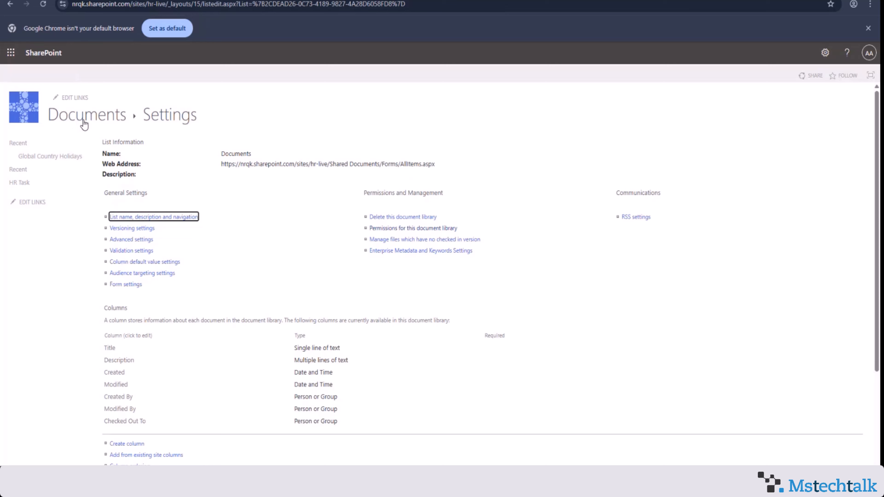
click(109, 117)
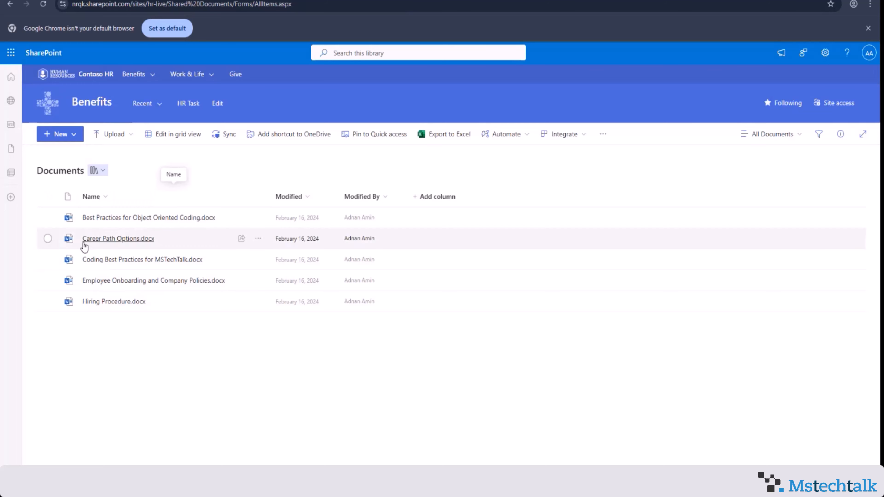
click(71, 137)
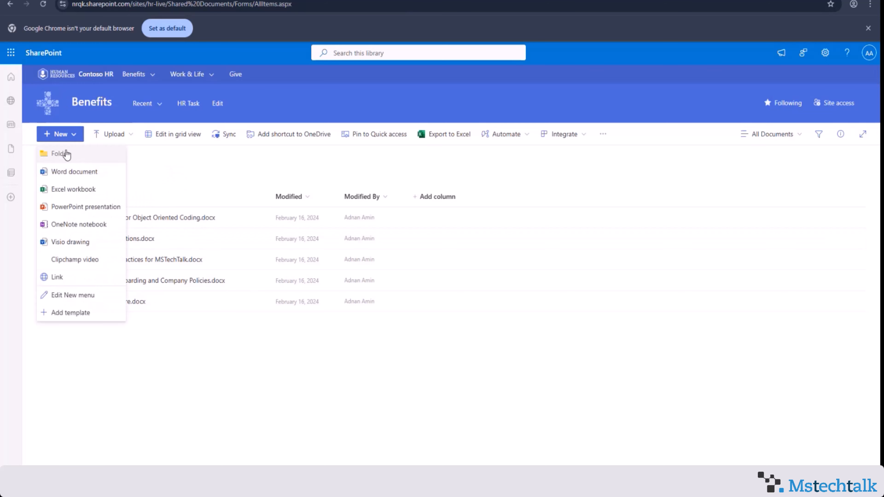
click(64, 154)
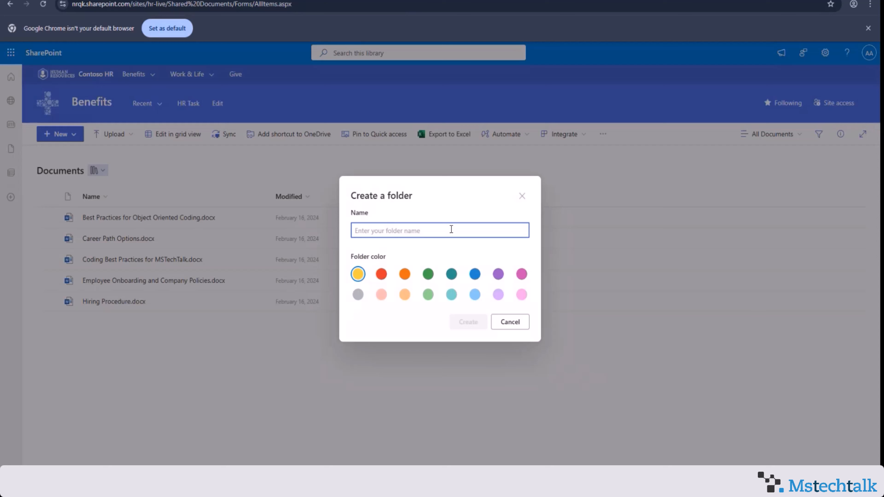
text(impo)
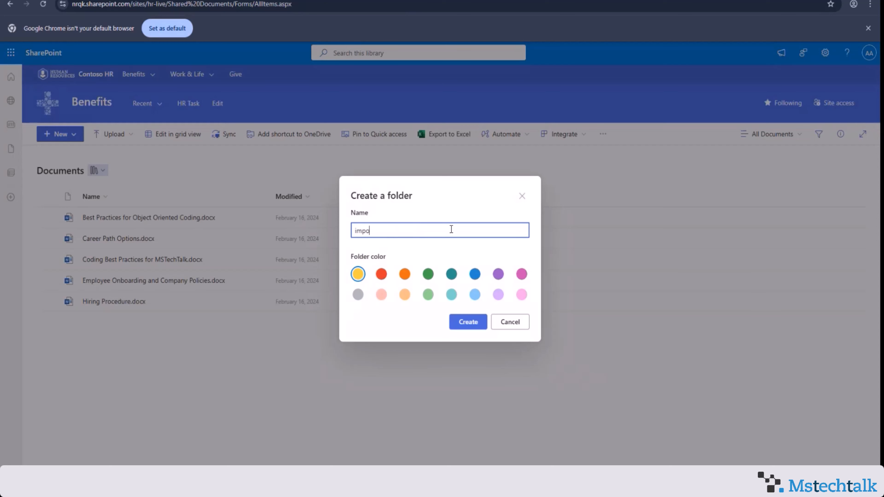
text(rtant)
click(428, 274)
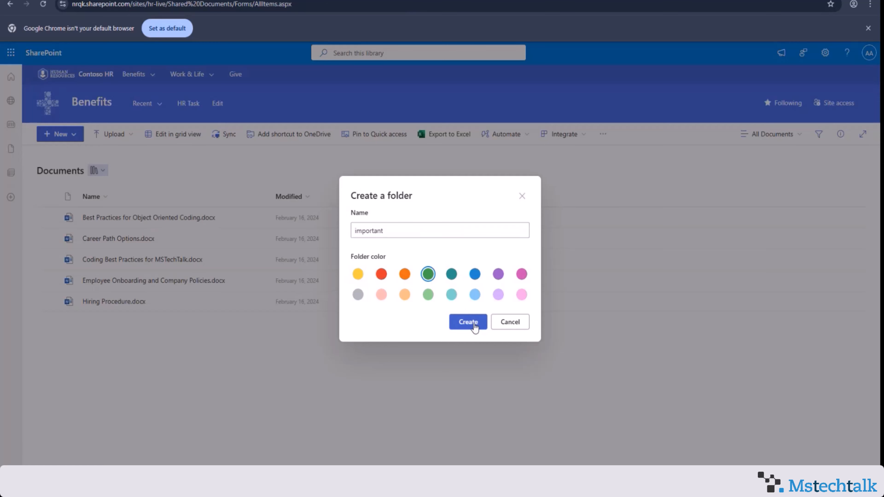
click(475, 327)
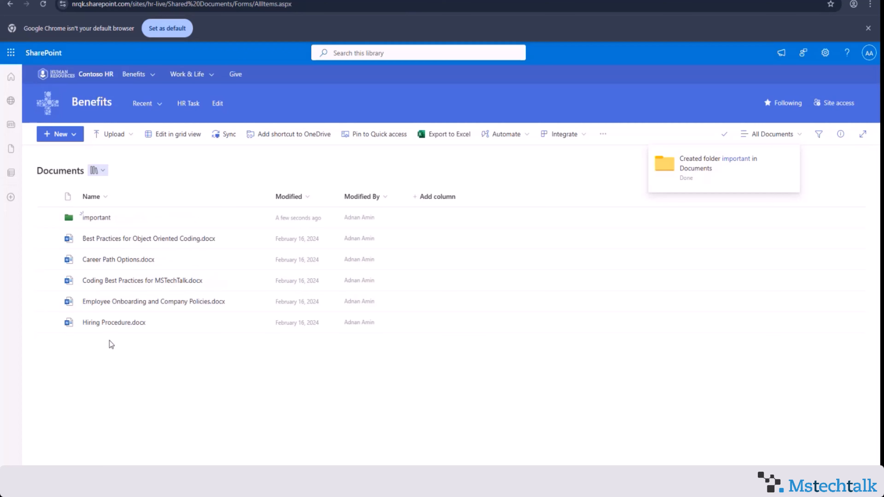
- Open Manage Access for the "important" folder and check which groups and people have access
click(49, 218)
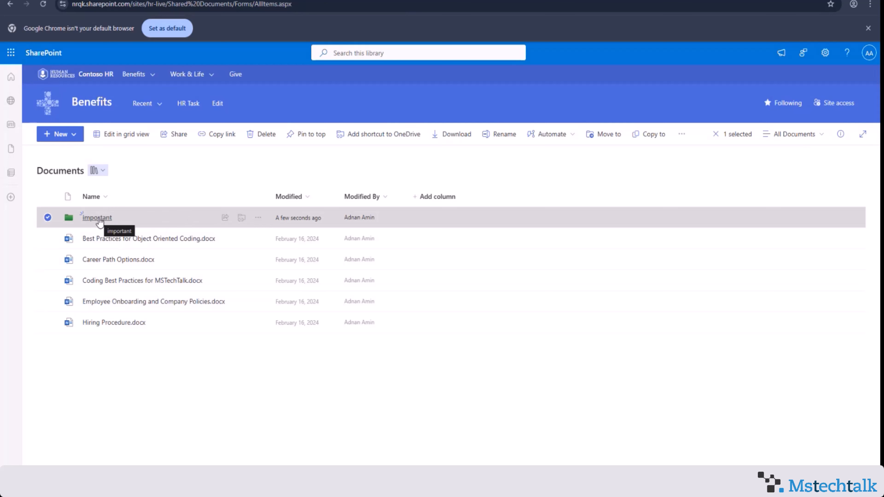
click(258, 218)
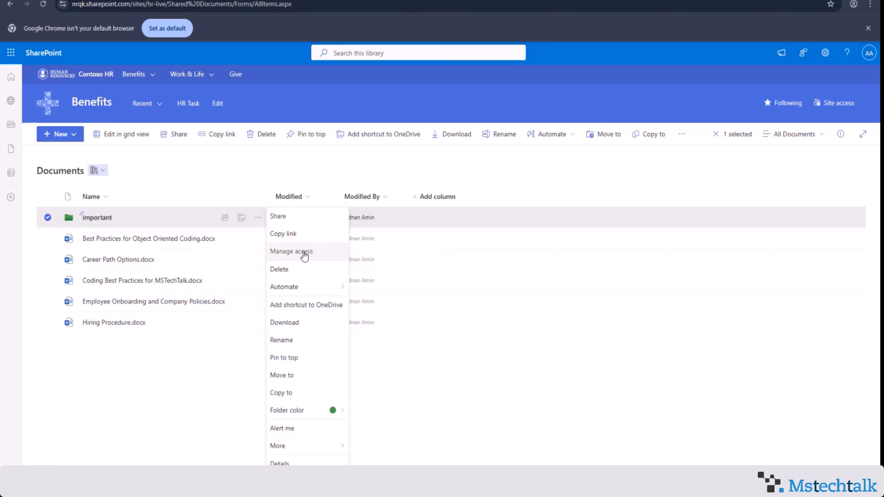
click(304, 252)
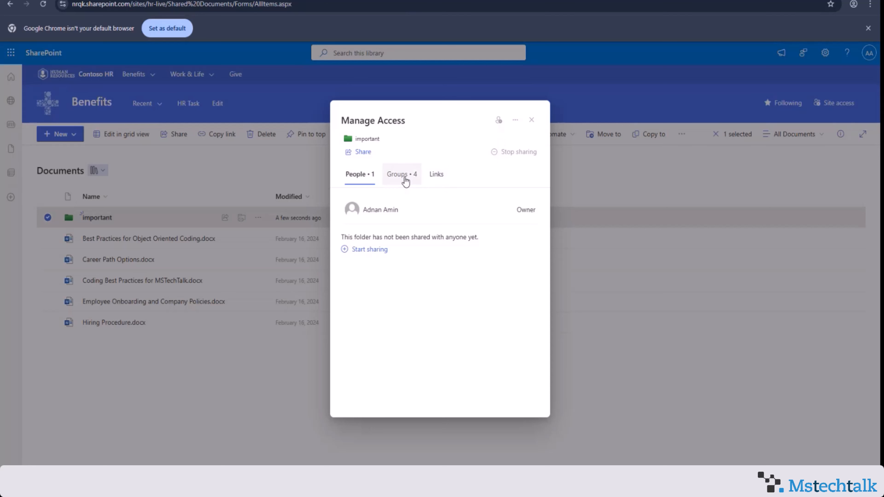
click(403, 180)
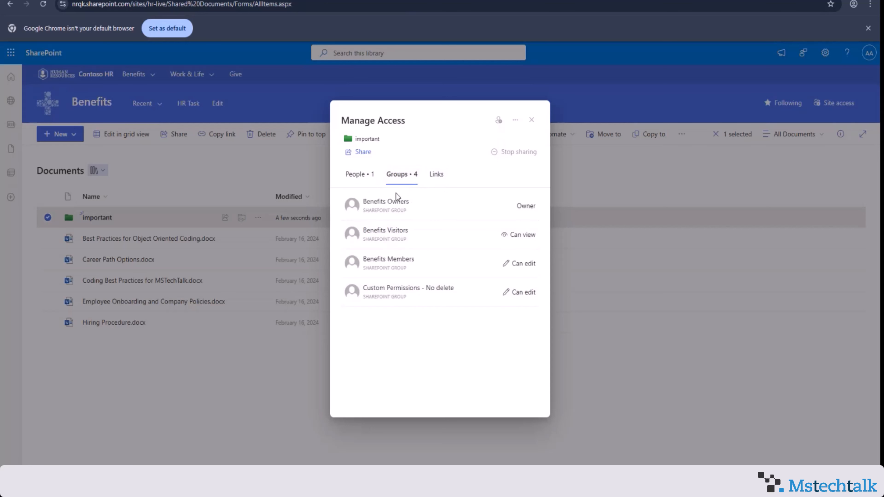
click(361, 182)
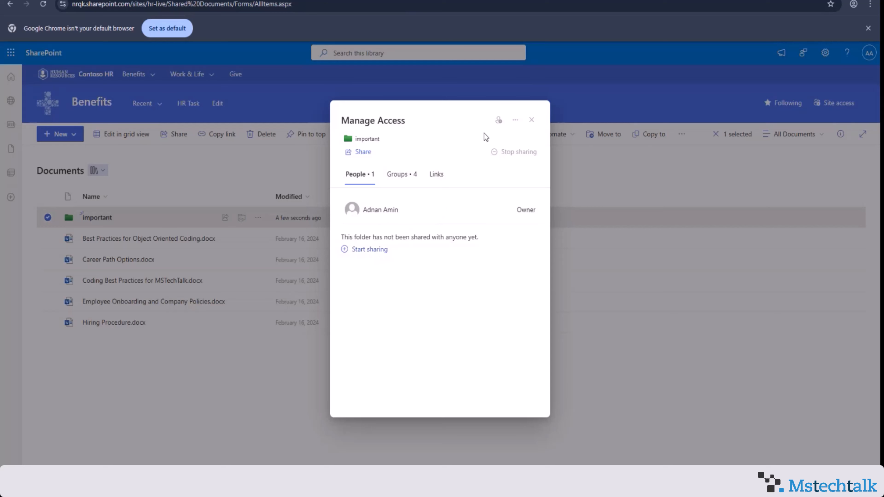
- Review the Grant access options for the "important" folder, including the permission choices and the notification setting, then return to Manage Access
click(514, 128)
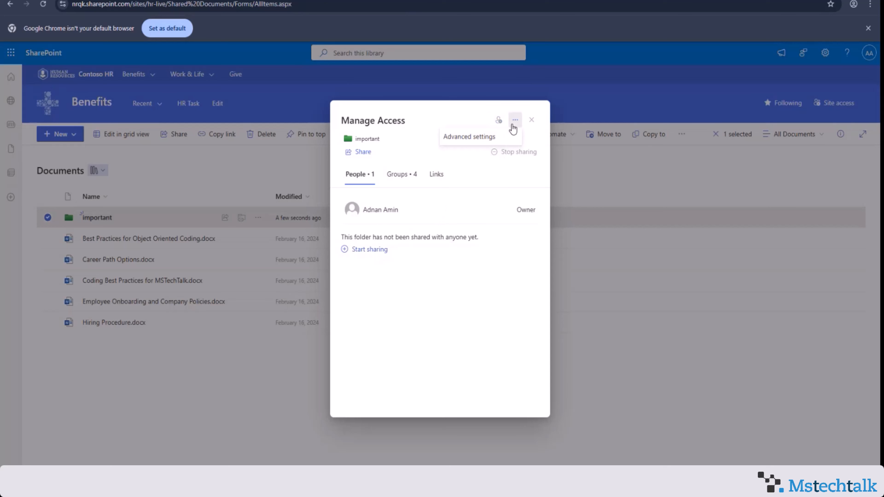
click(498, 120)
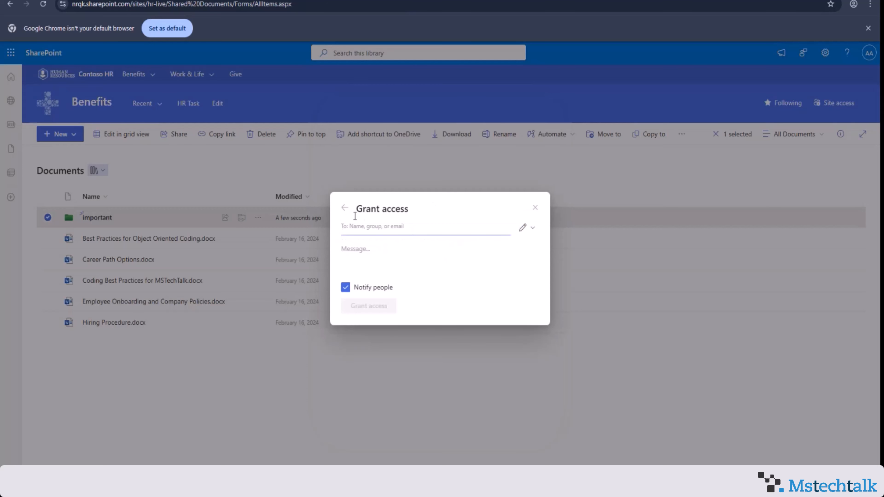
click(526, 230)
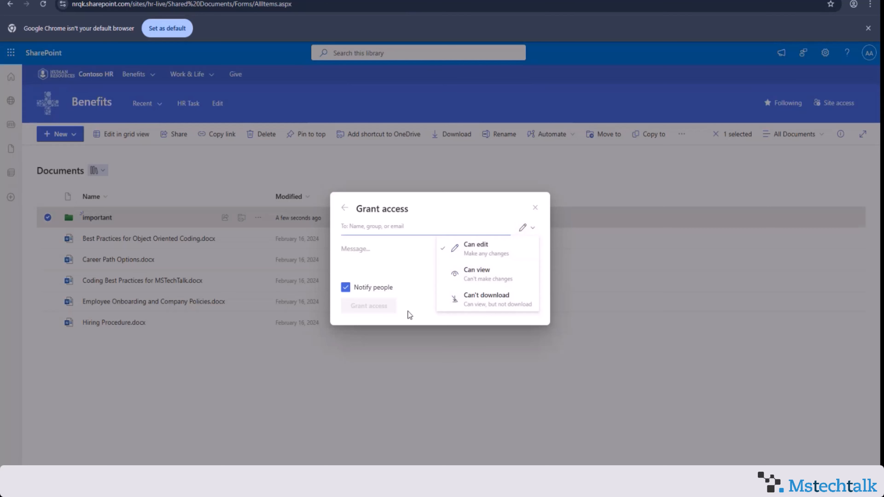
click(346, 287)
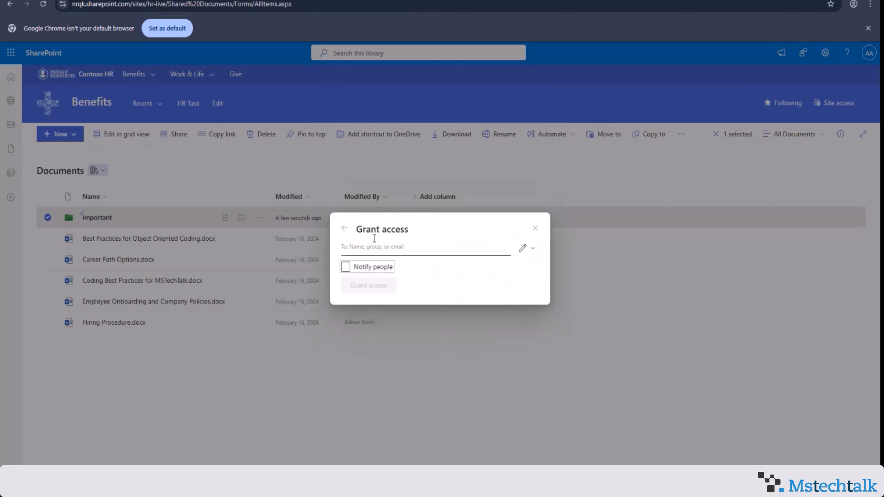
click(346, 267)
click(344, 208)
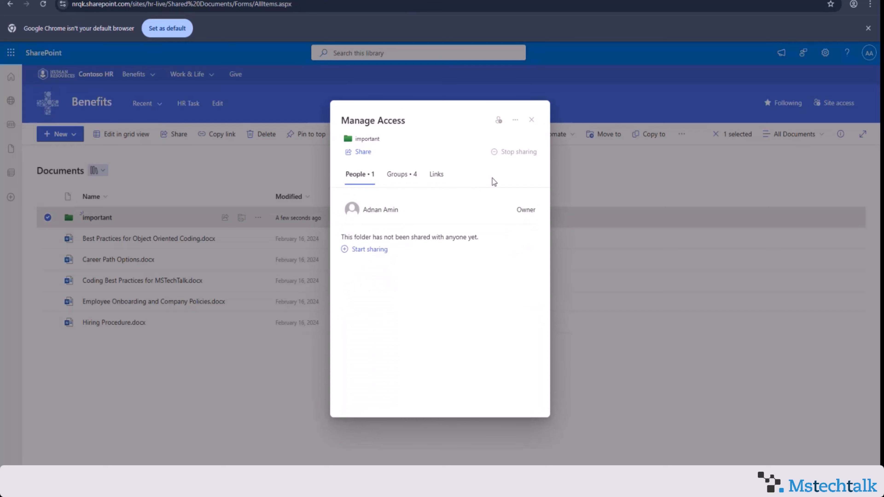
- Open the advanced permission settings of the "important" folder and stop inheriting permissions from its parent
click(520, 122)
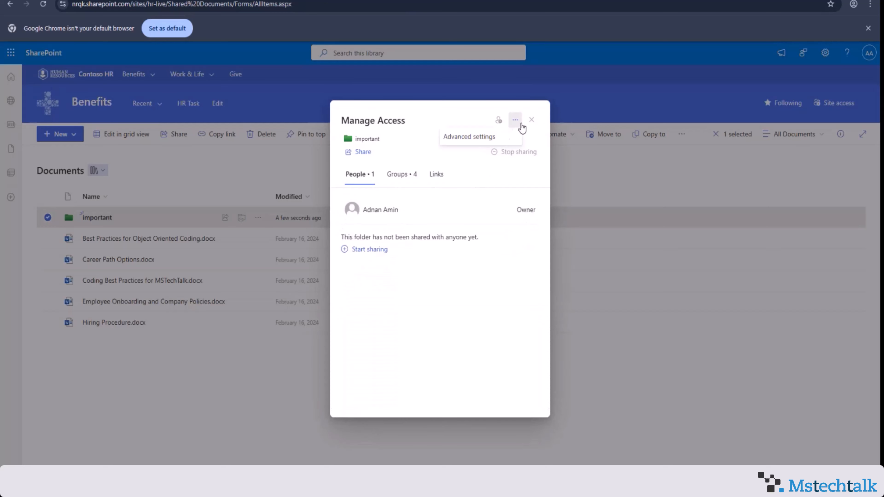
click(492, 141)
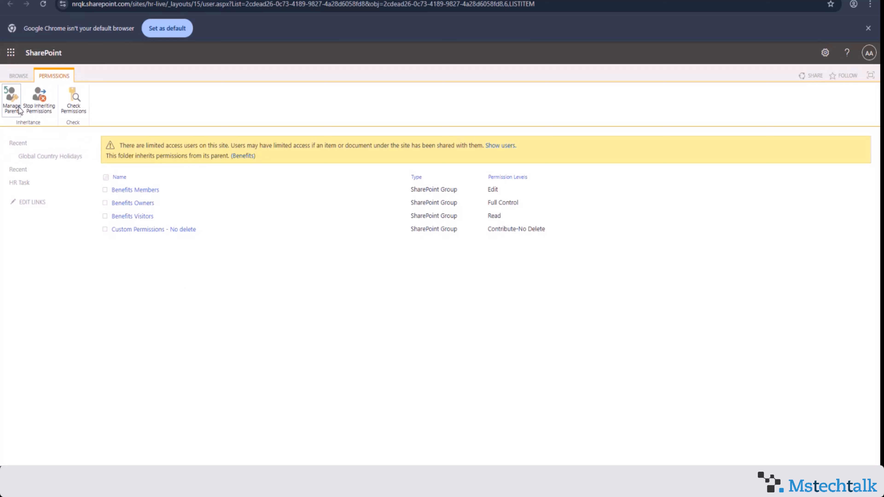
click(42, 109)
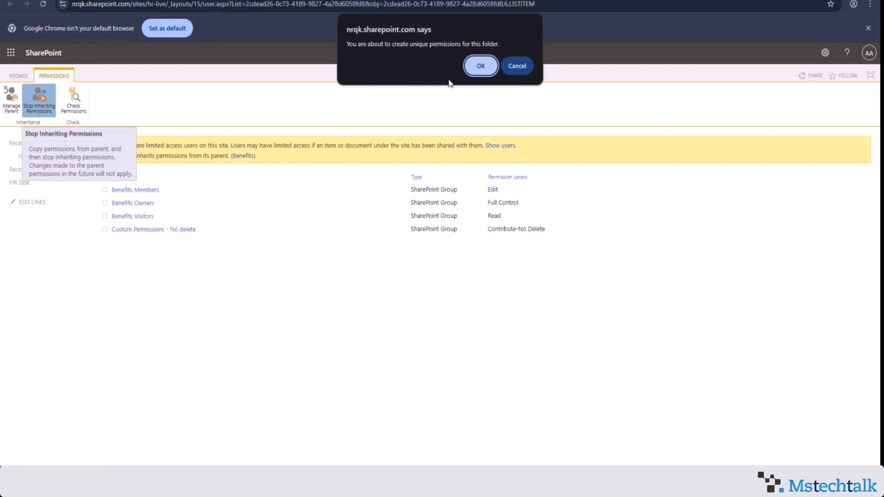
click(479, 67)
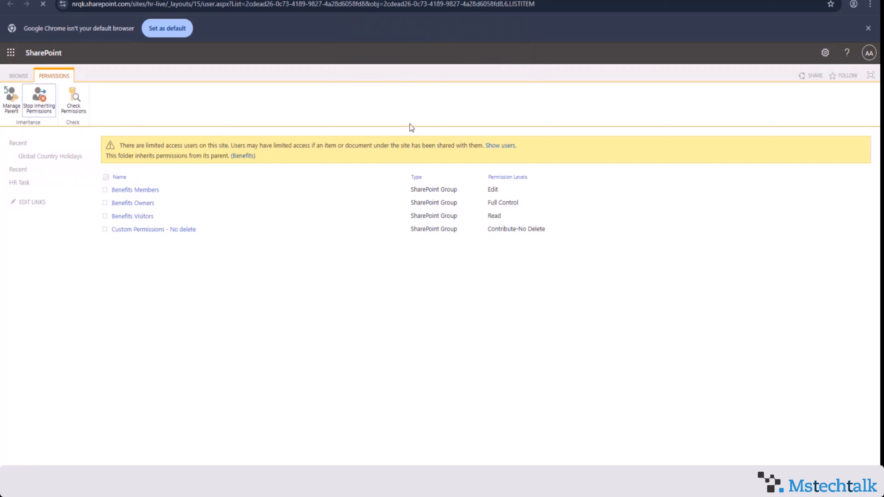
- Remove the Benefits Members and Benefits Visitors groups from the "important" folder's permissions
click(107, 209)
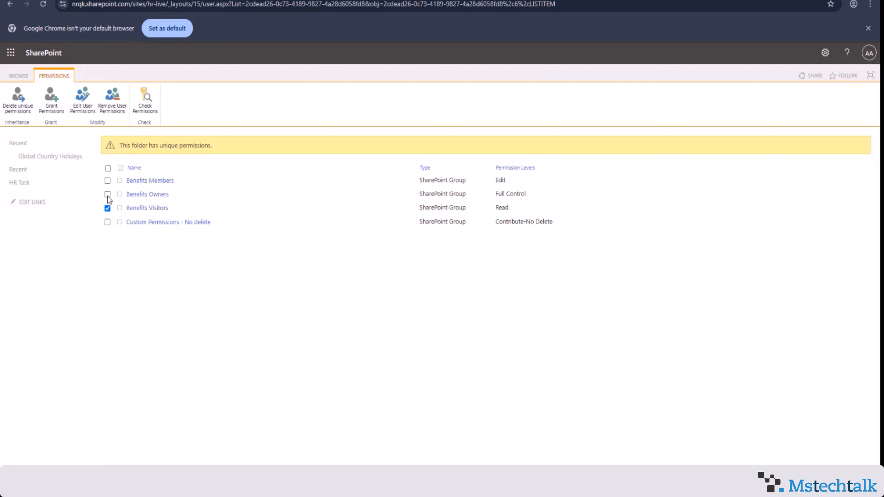
click(109, 182)
click(25, 110)
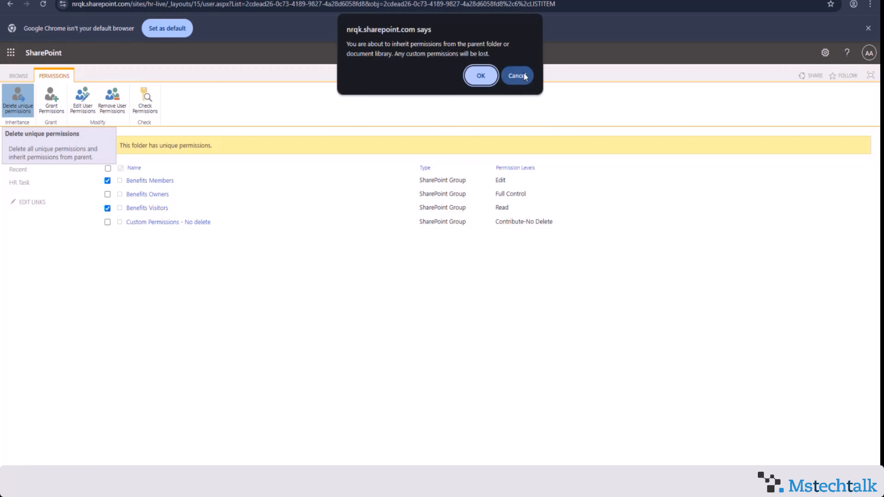
click(512, 75)
click(115, 111)
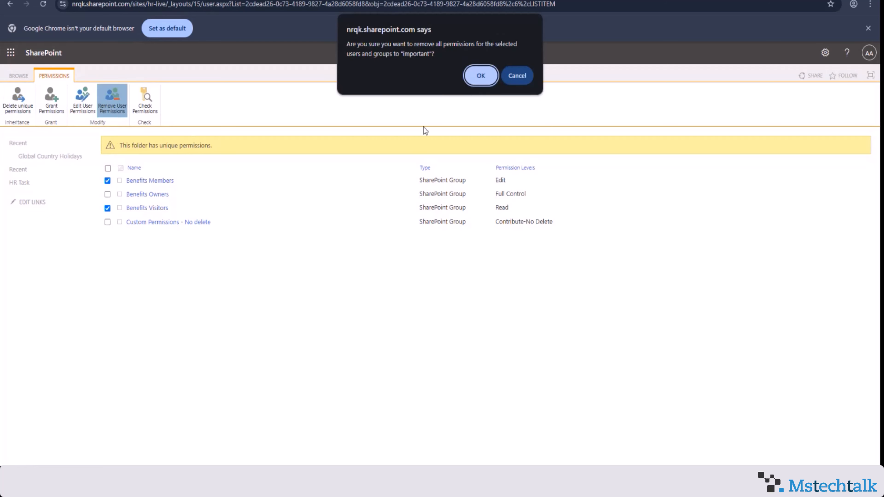
click(480, 76)
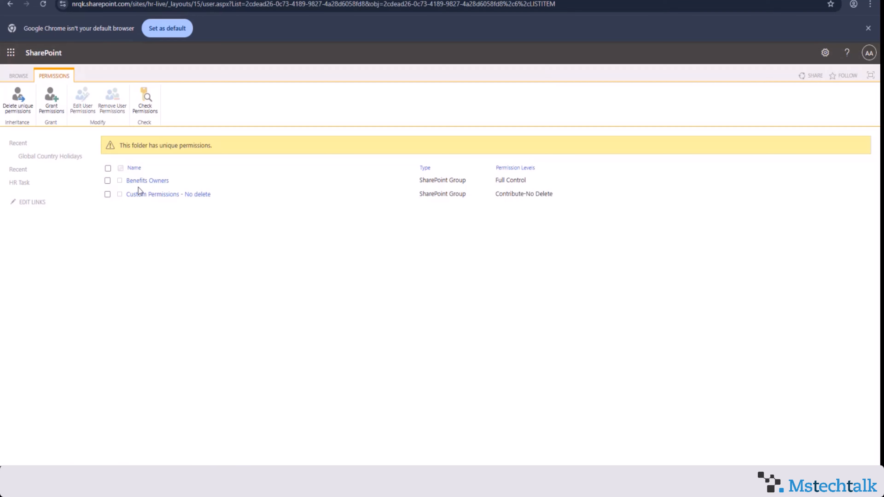
- Return to the Documents library and check which people and groups have access to the "important" folder
click(27, 75)
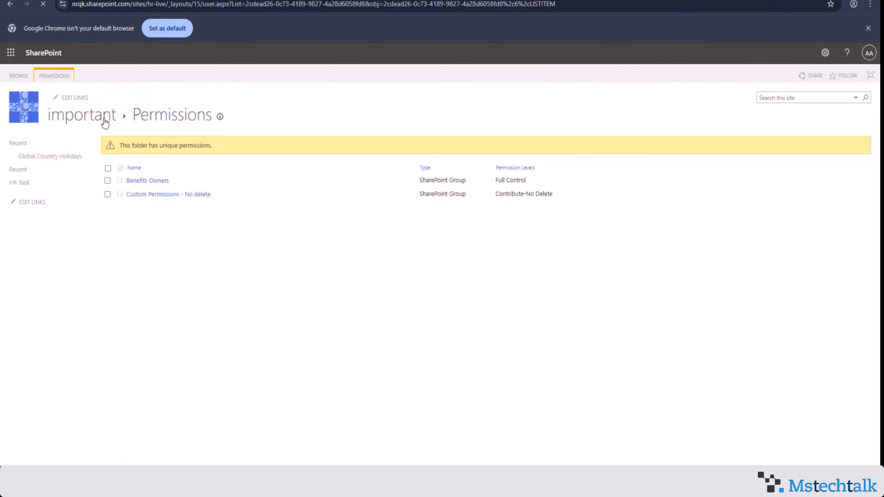
click(98, 118)
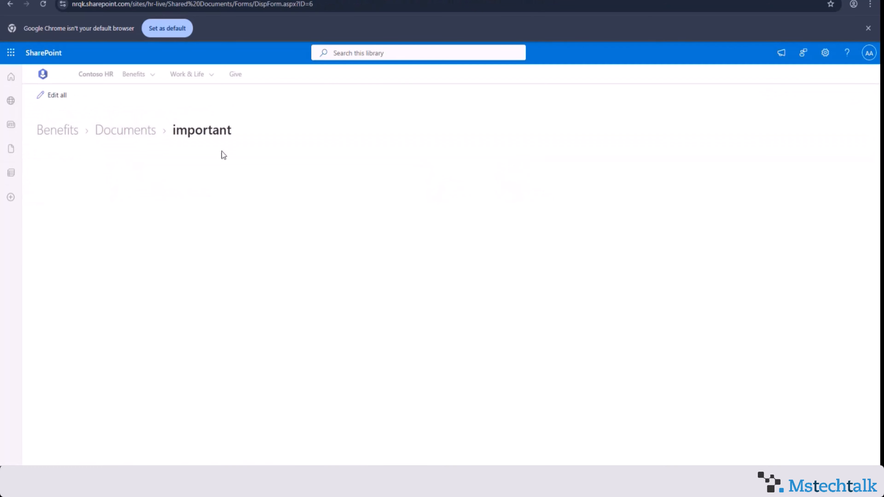
click(142, 135)
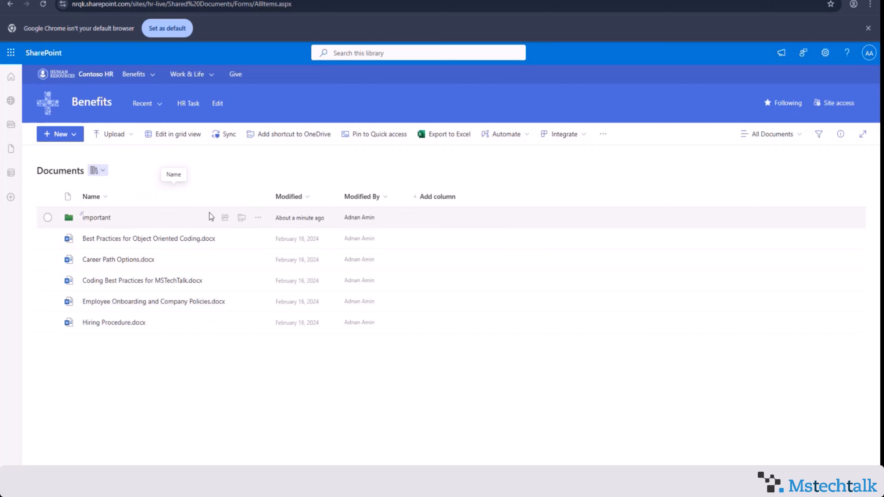
click(258, 218)
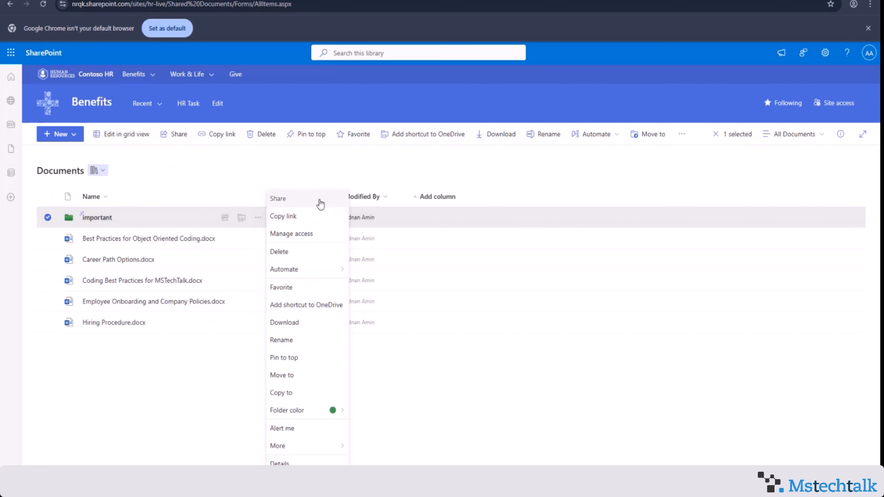
click(305, 234)
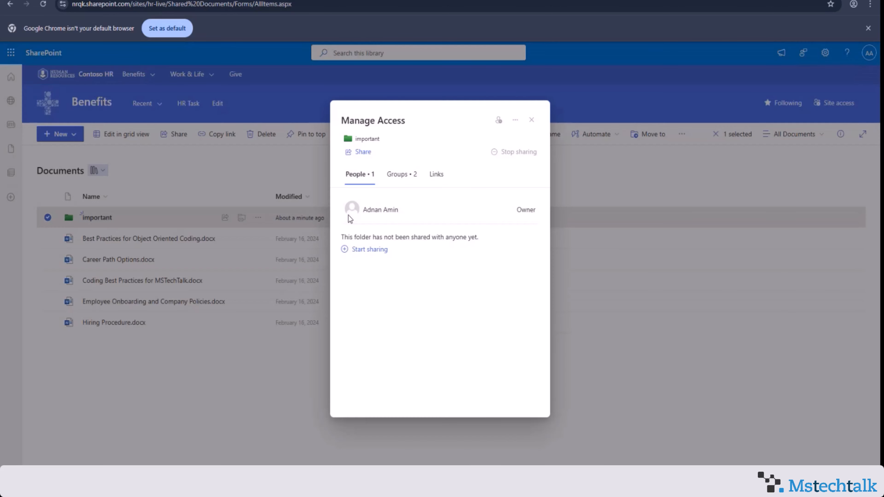
click(403, 175)
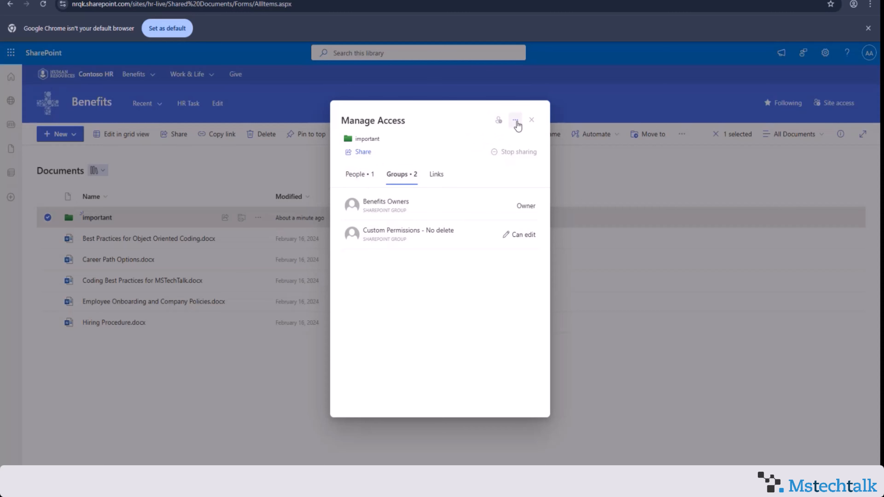
click(531, 120)
- Copy a sharing link for the "important" folder and allow the site to access the clipboard
click(261, 217)
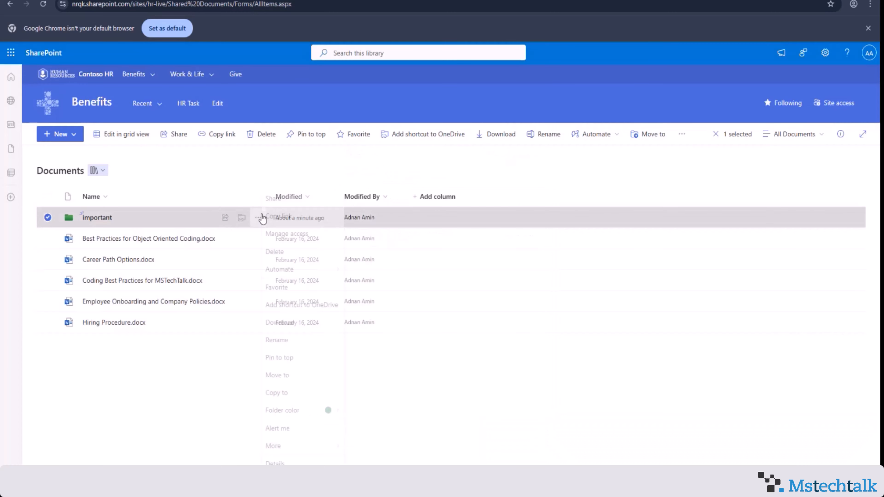
click(291, 220)
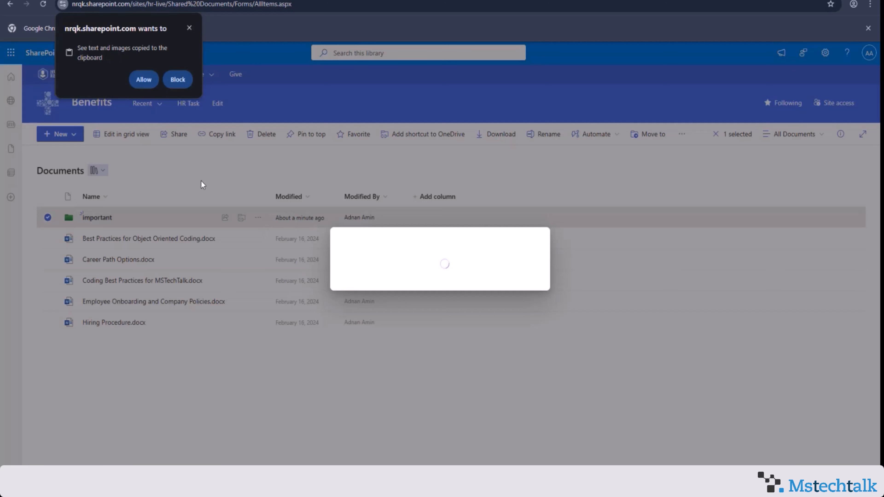
click(143, 81)
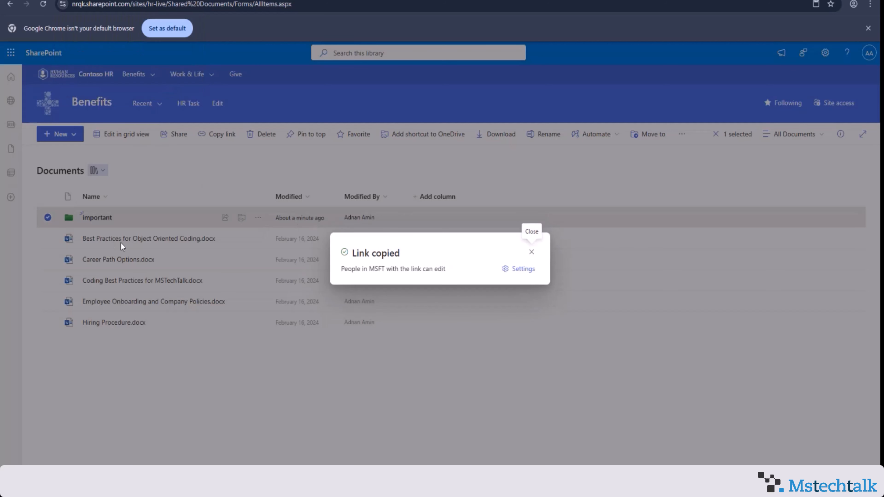
- Set the "important" folder's link to work for People you choose, add one individual user with Can edit, and apply the settings
click(513, 269)
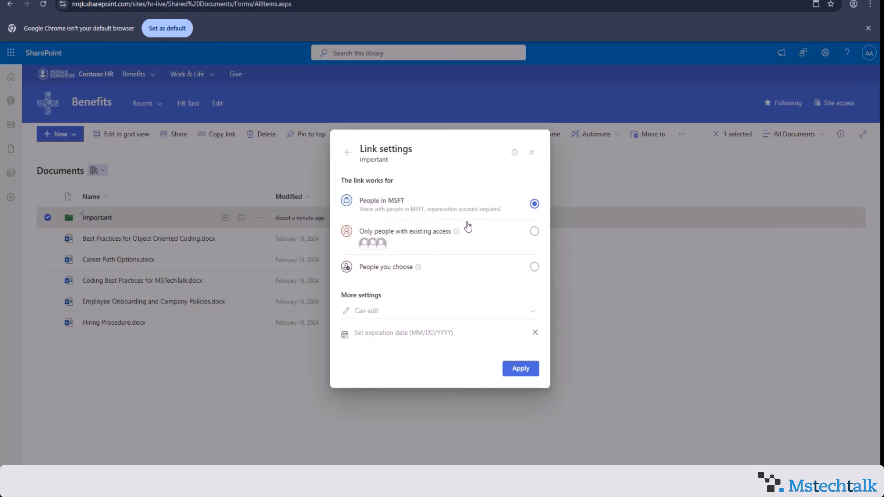
mouse_move(459, 234)
click(497, 233)
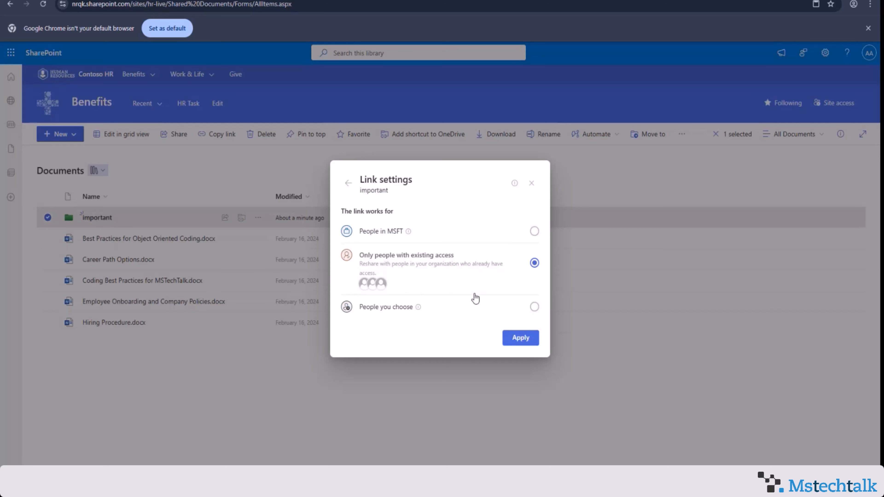
click(534, 307)
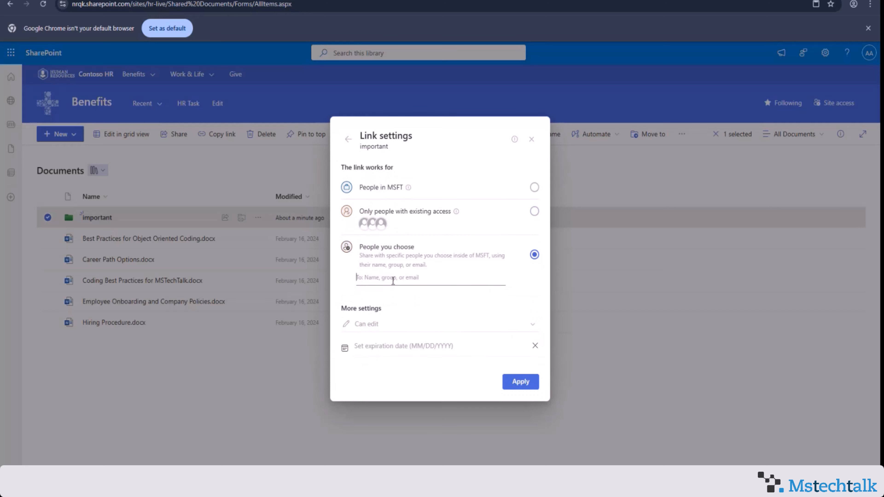
text(ale)
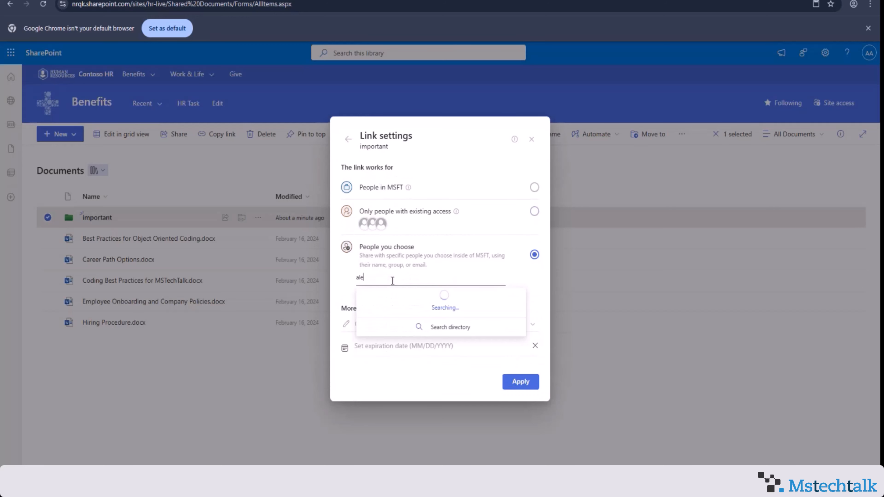
text(x)
click(404, 296)
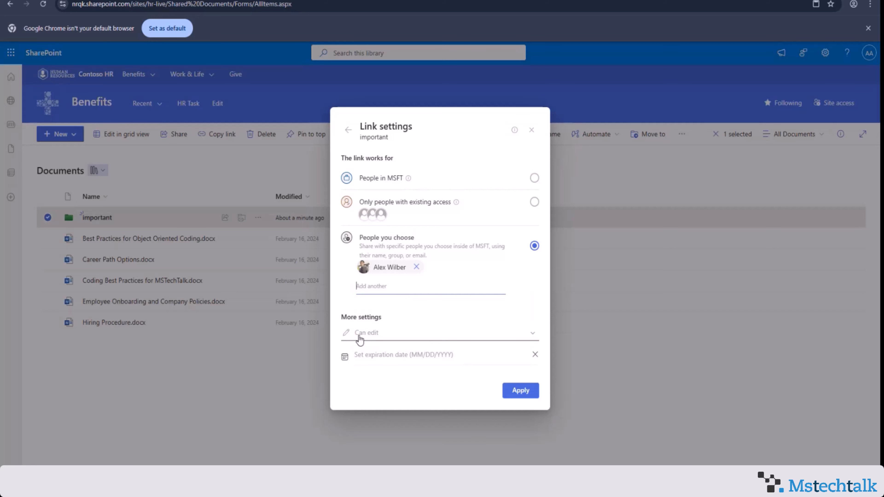
click(370, 339)
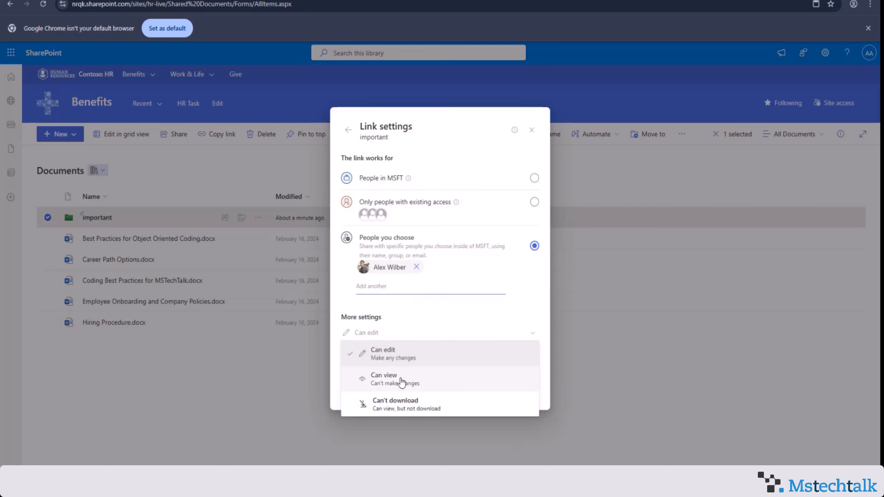
click(392, 360)
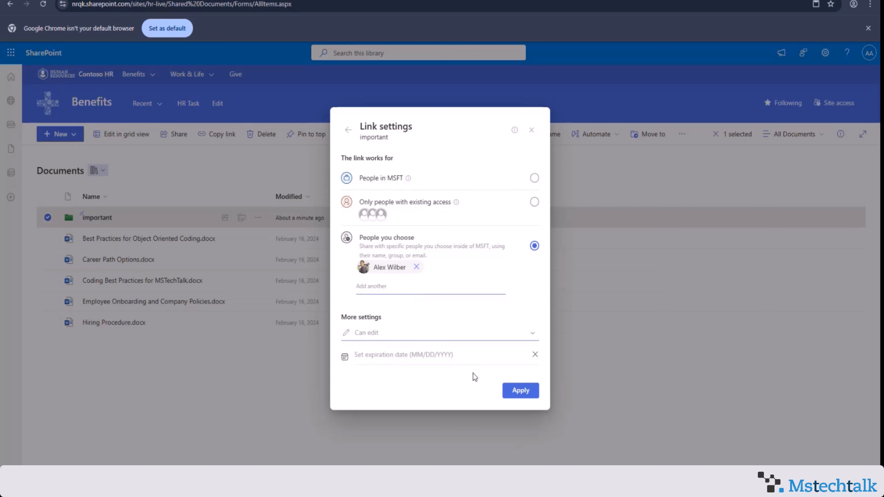
click(520, 390)
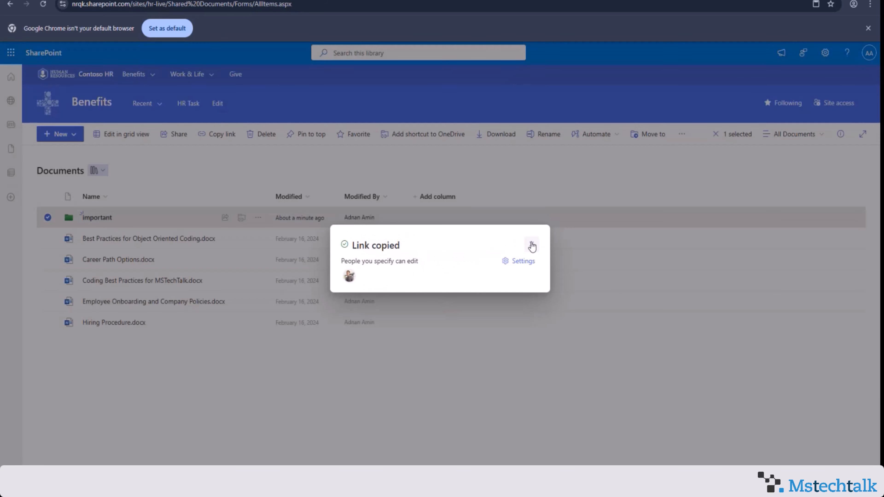
click(532, 246)
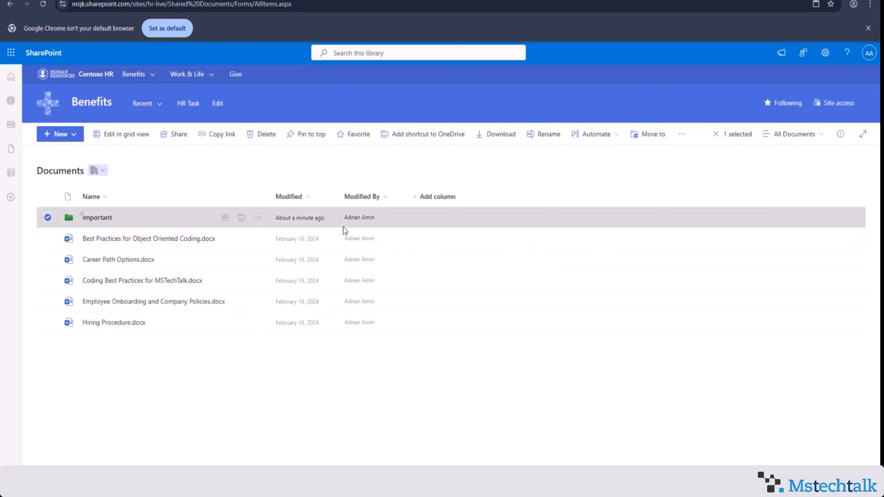
- Open Manage Access for the "important" folder and examine its groups and sharing links
click(261, 218)
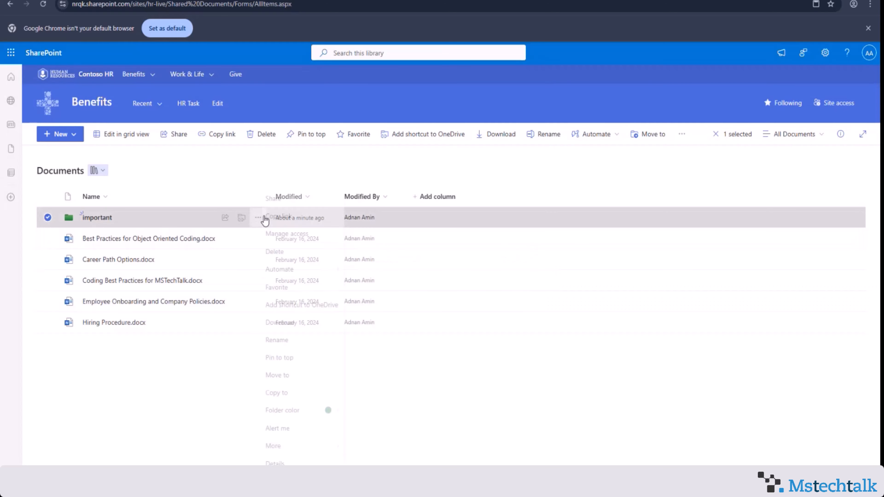
click(295, 237)
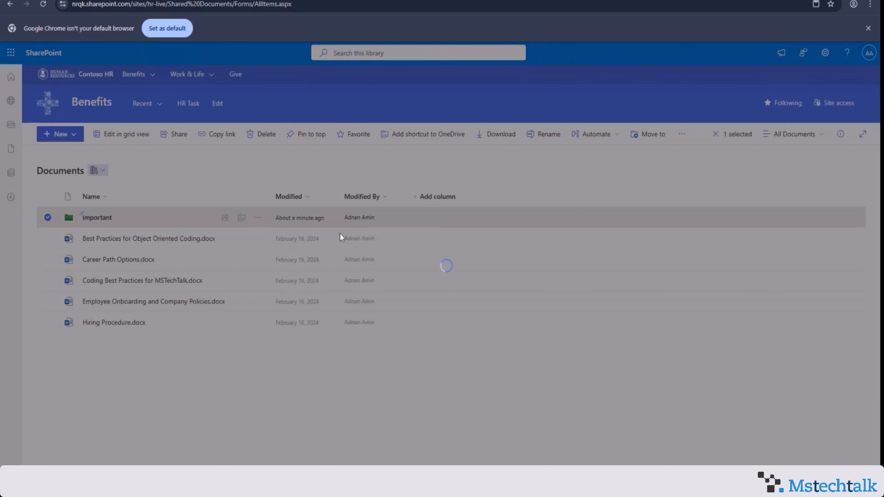
click(408, 174)
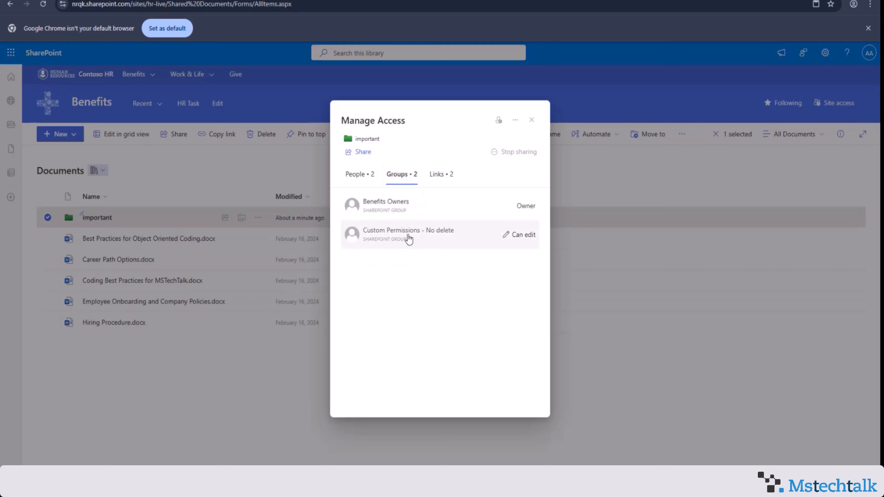
click(441, 174)
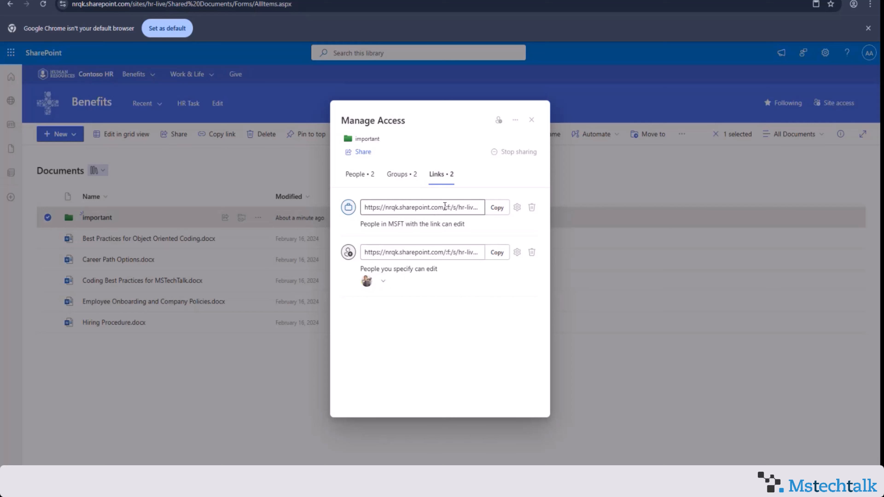
- Close Manage Access and start sharing the "important" folder with one individual user, setting the permission to Can view
click(532, 119)
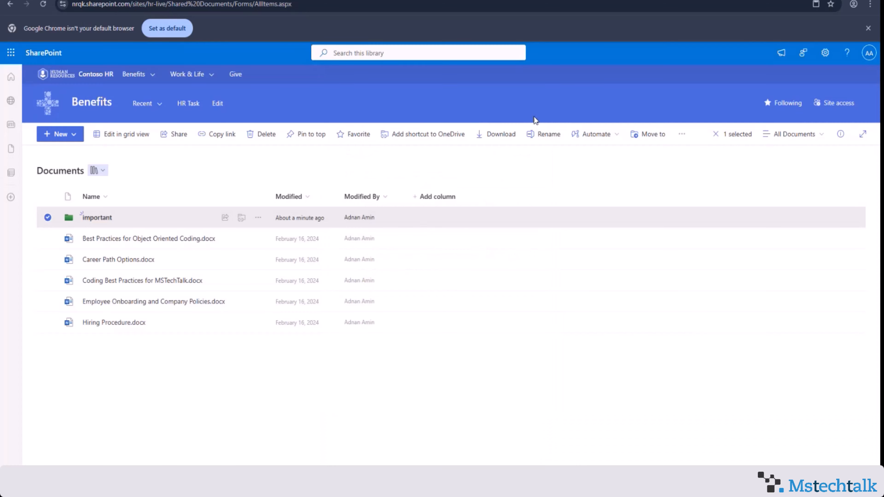
click(259, 218)
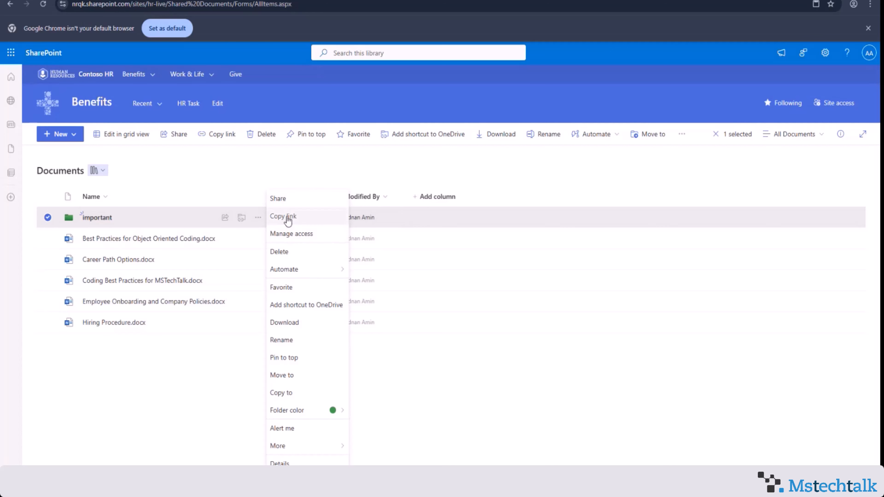
click(278, 198)
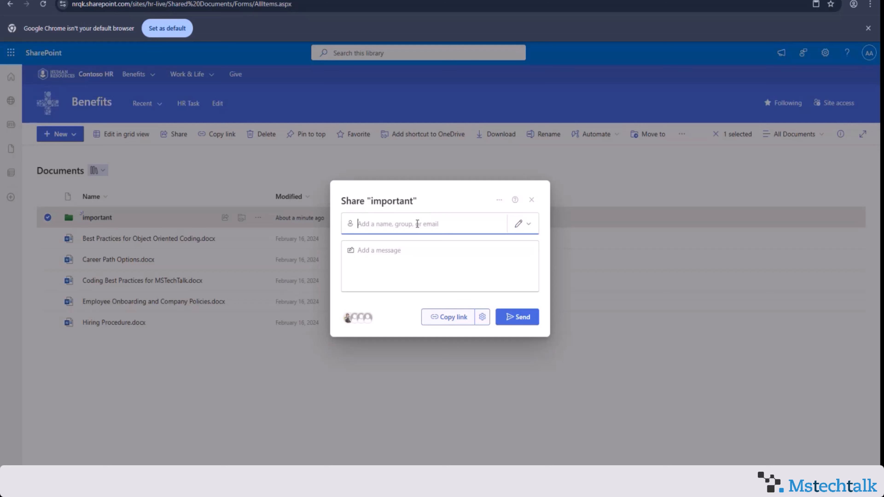
click(417, 224)
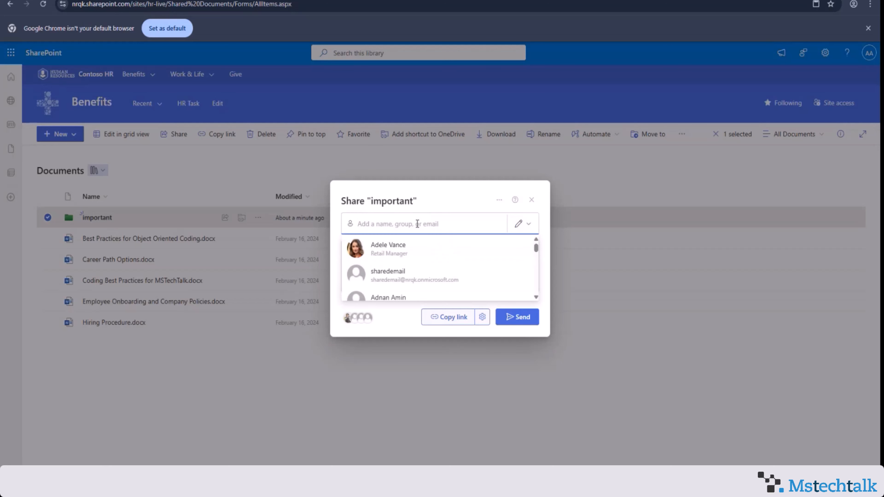
click(411, 256)
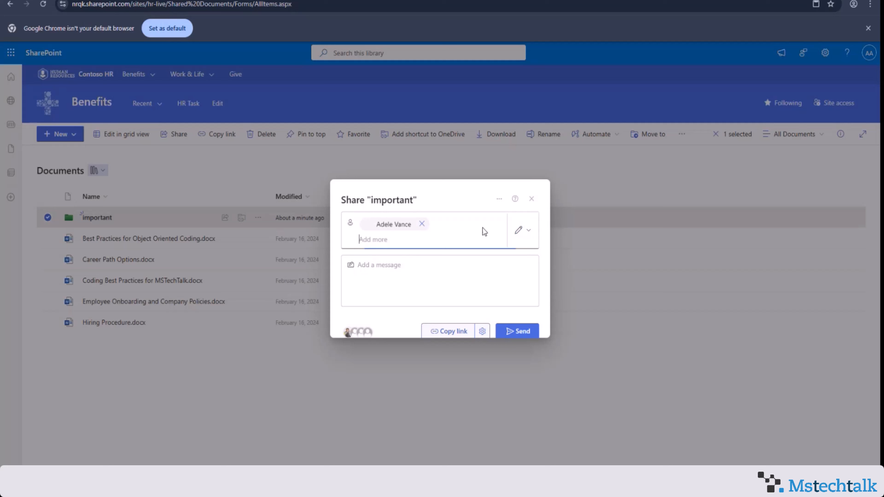
click(529, 226)
click(474, 278)
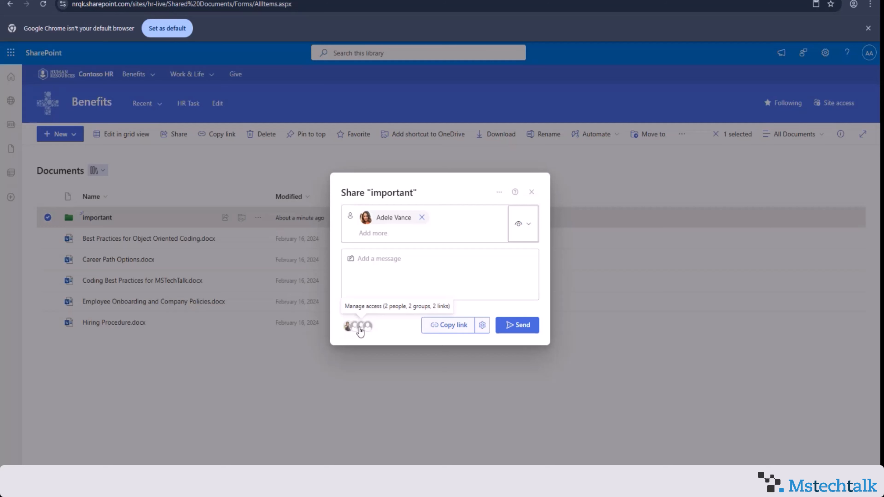
- Check the link settings for sharing the "important" folder, close them without applying or sending, and deselect the folder
click(482, 325)
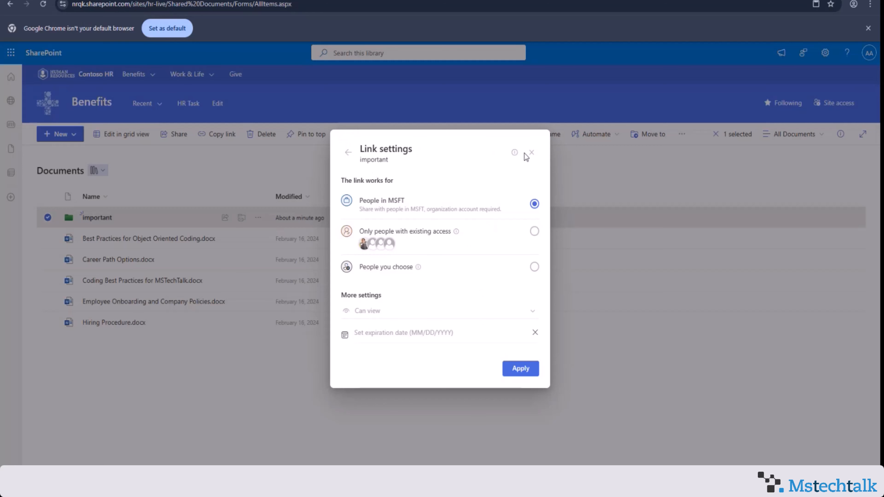
click(532, 153)
click(333, 372)
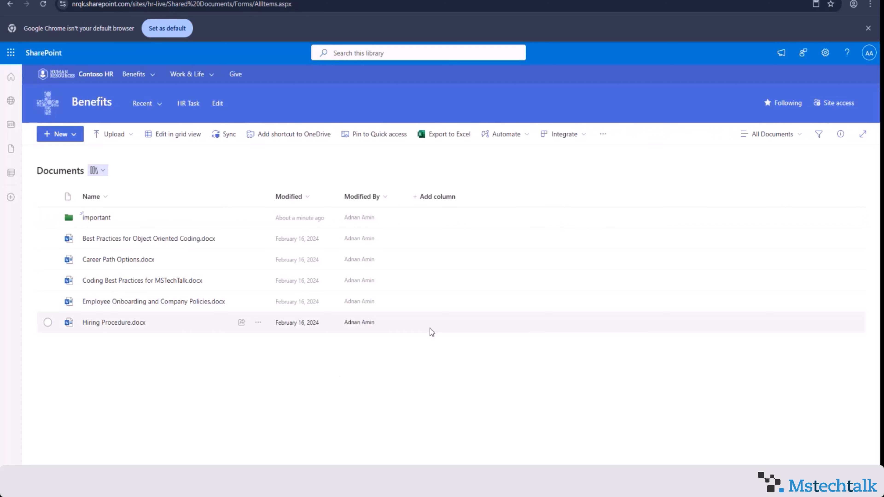